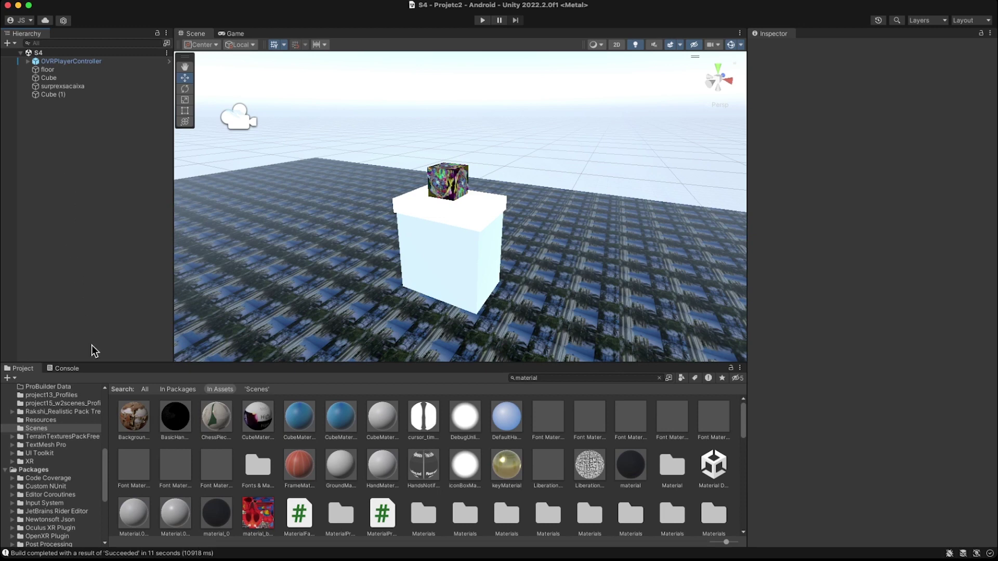
# - Resize the Scene and Project panes and unfold OVRPlayerController to list ForwardDirection and OVRCameraRig
pyautogui.moveTo(99, 364); pyautogui.dragTo(123, 423)
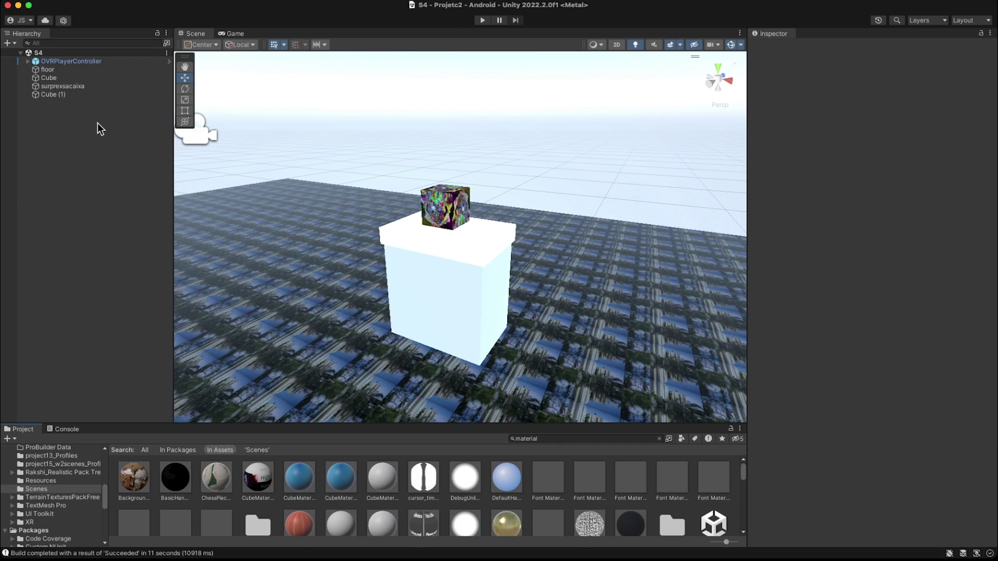
pyautogui.click(28, 61)
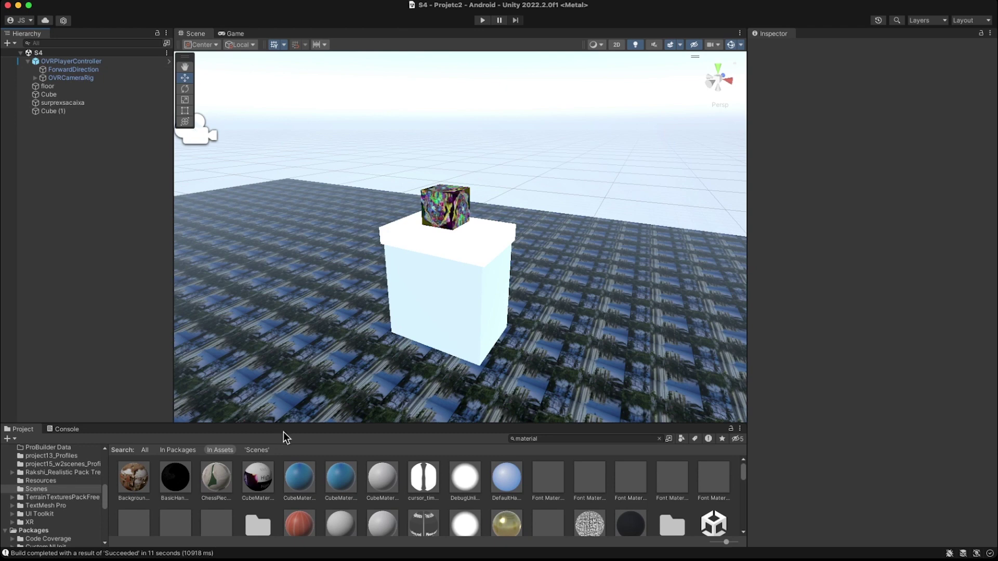
pyautogui.moveTo(281, 422); pyautogui.dragTo(275, 381)
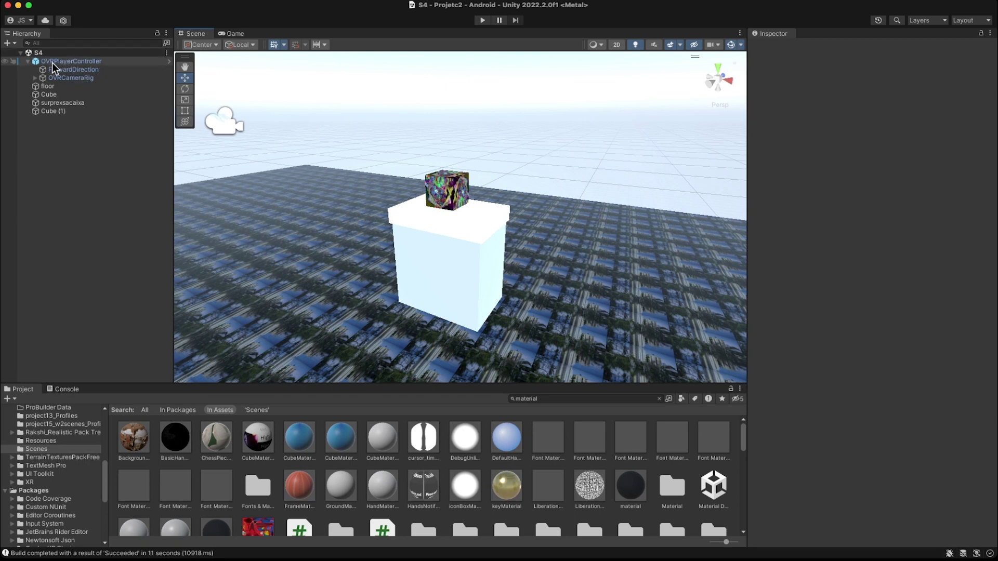
# - Unfold OVRCameraRig and TrackingSpace, then frame and orbit the view around LeftHandAnchor
pyautogui.click(35, 77)
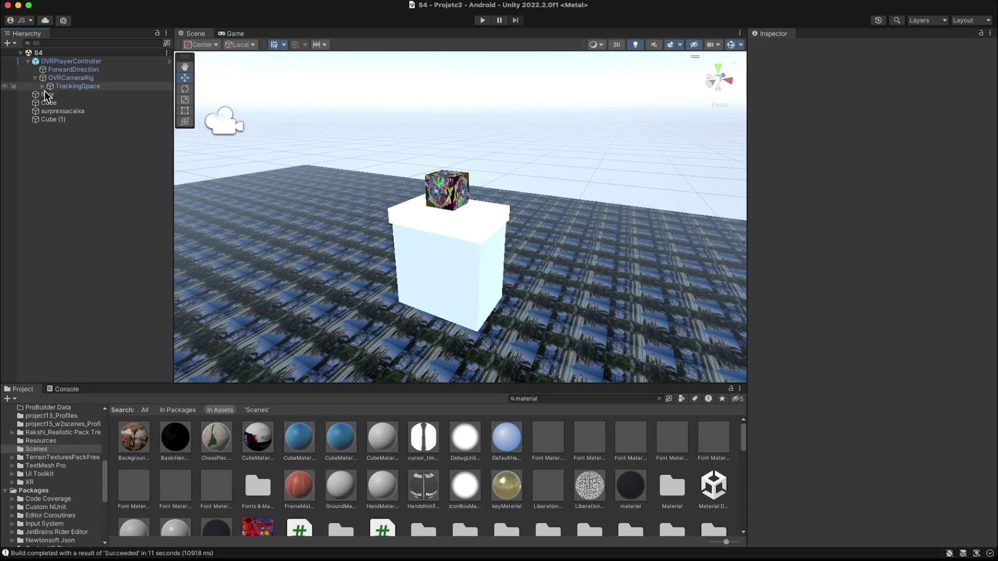
pyautogui.click(43, 86)
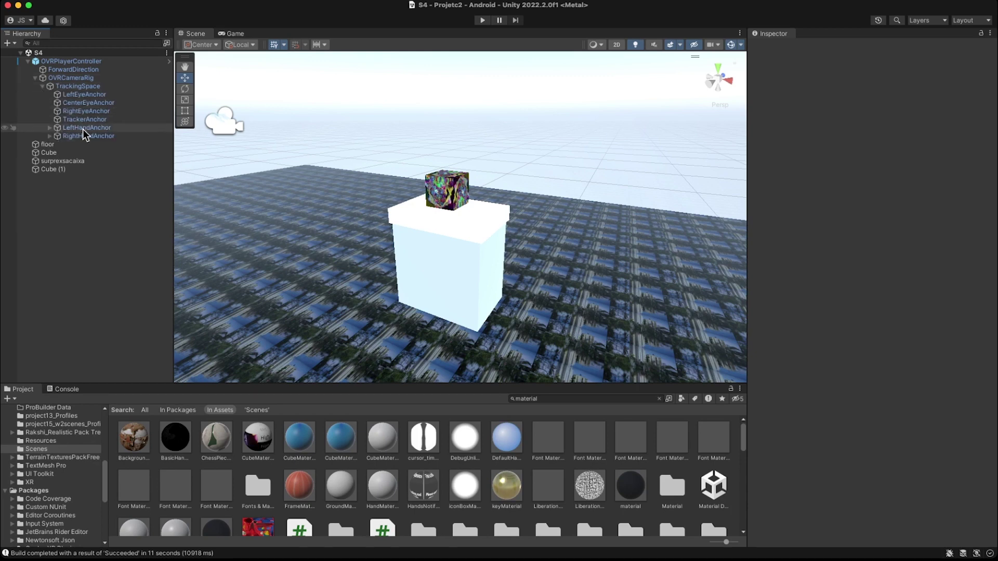
pyautogui.click(61, 128)
pyautogui.click(62, 136)
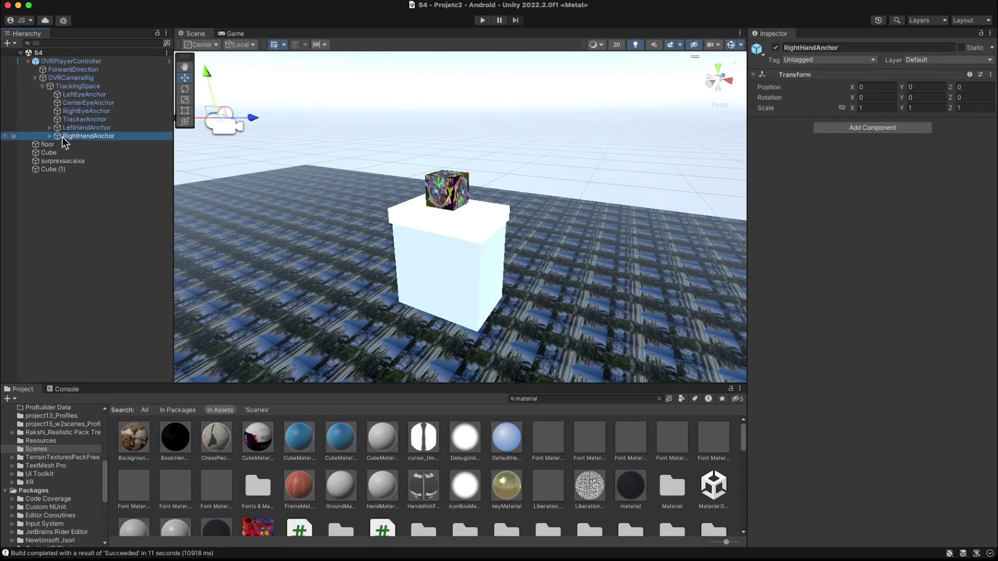
pyautogui.doubleClick(61, 128)
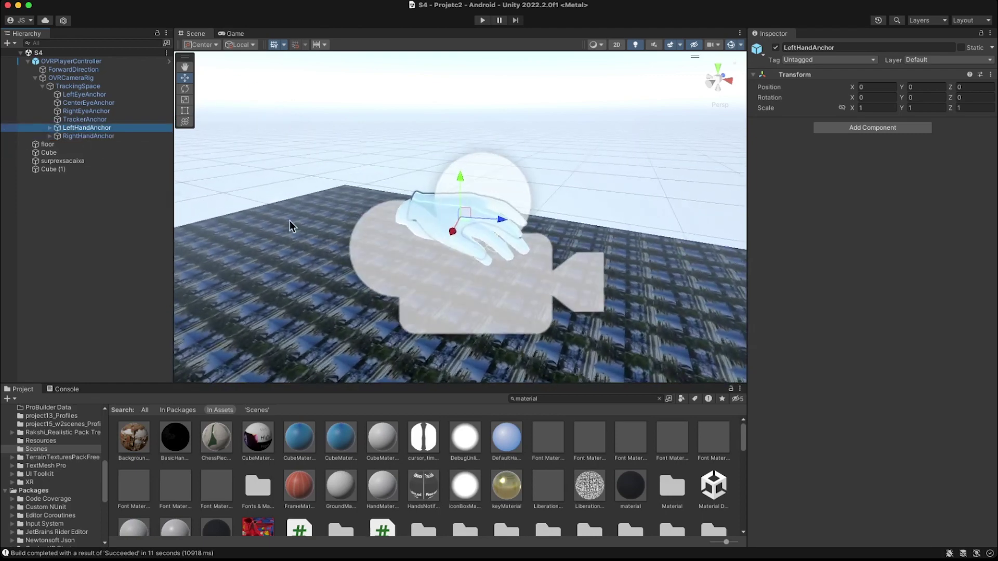
pyautogui.keyDown('alt'); pyautogui.moveTo(344, 263); pyautogui.dragTo(587, 280); pyautogui.keyUp('alt')
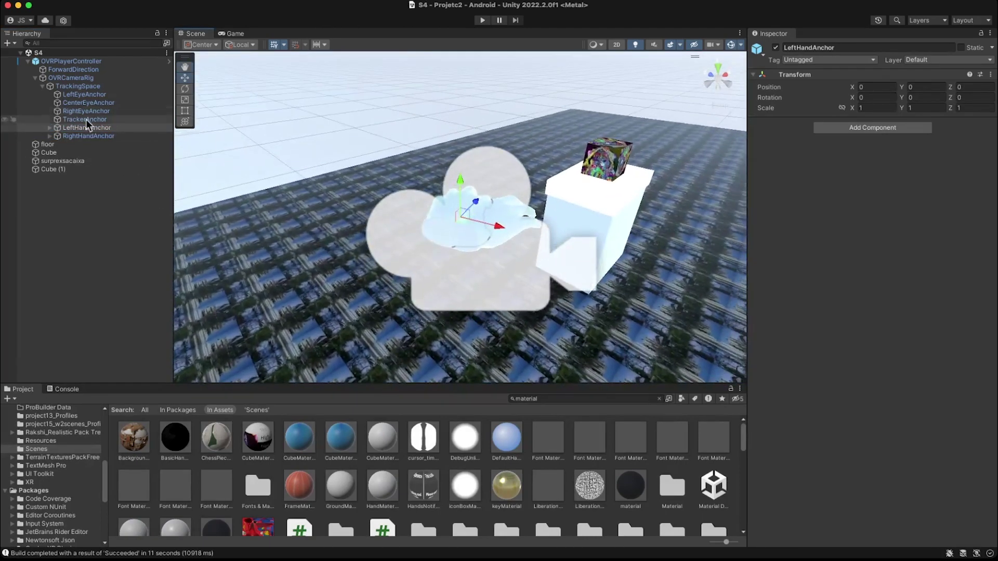
# - Expand both hand anchors and controller anchors to reveal CustomHandLeft and CustomHandRight
pyautogui.click(49, 128)
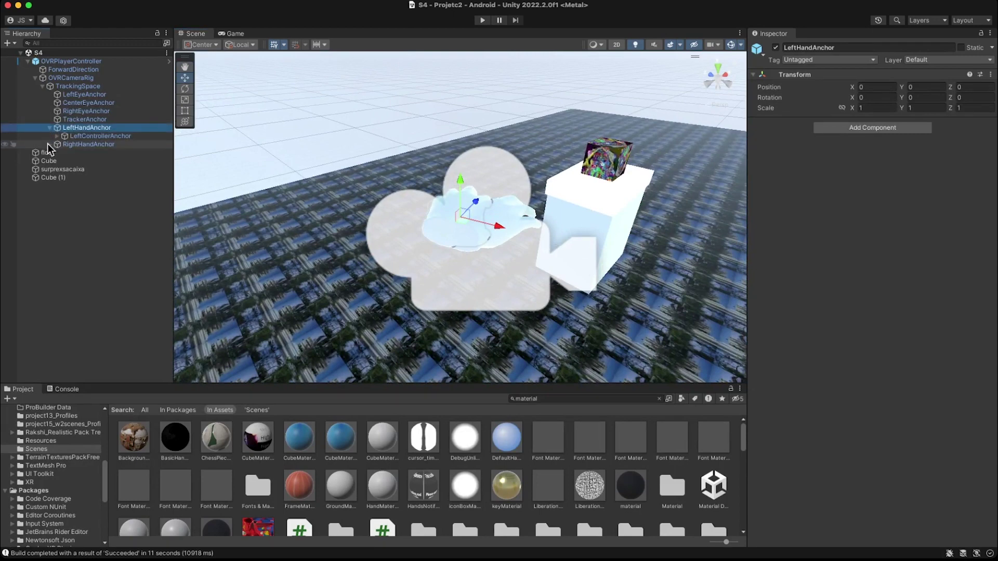
pyautogui.click(49, 145)
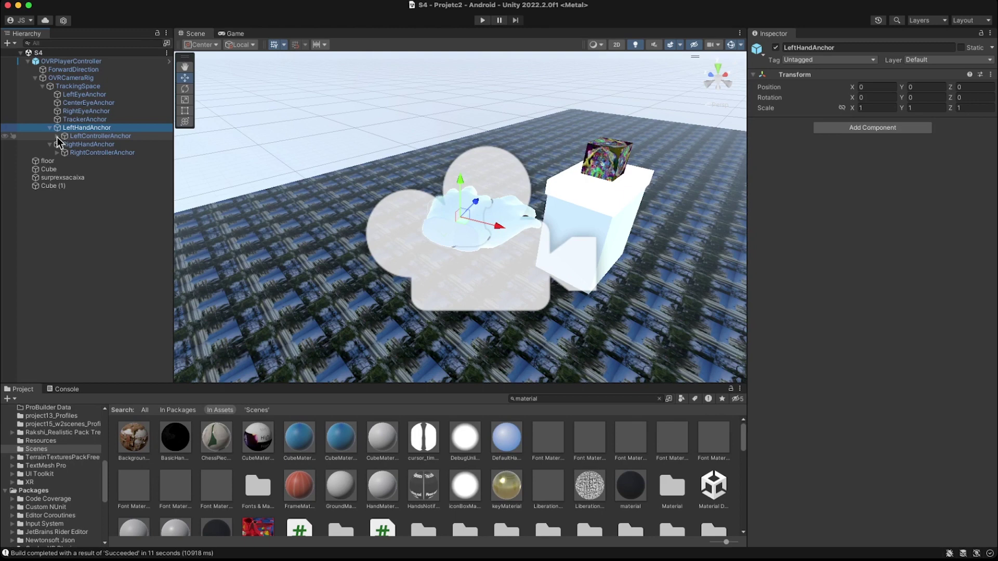
pyautogui.click(57, 136)
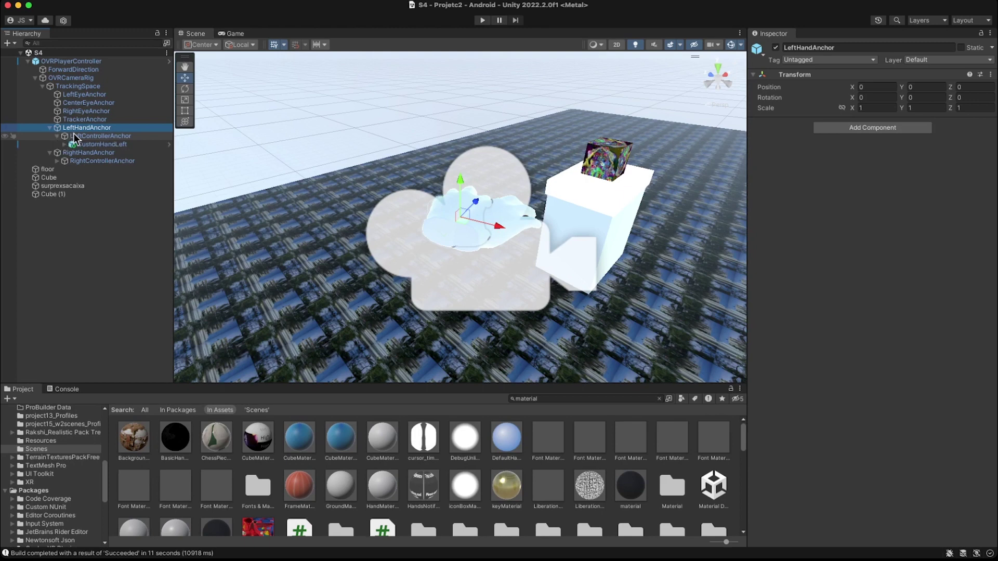
pyautogui.click(57, 160)
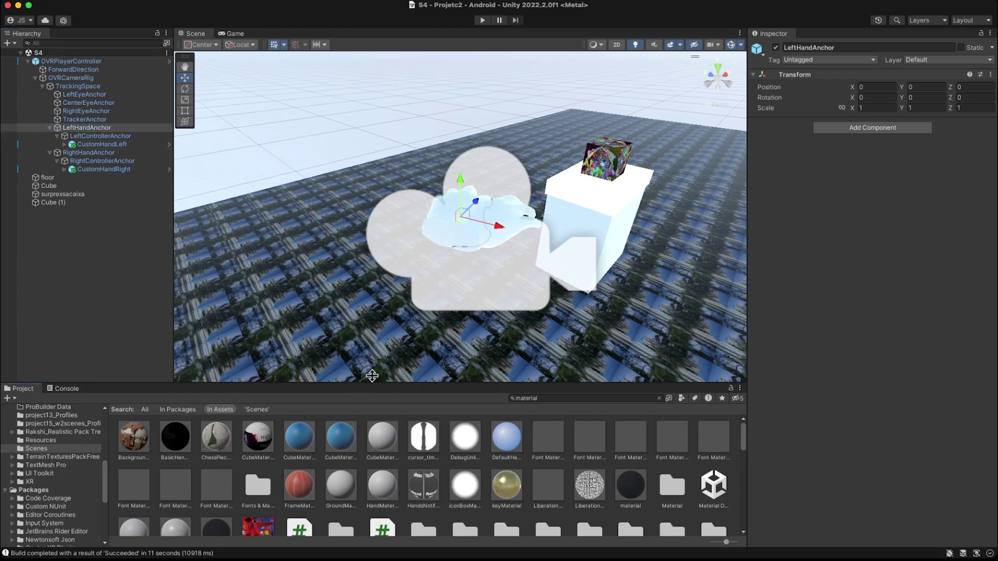
# - Enlarge the Project panel and filter its assets with the search term 'custo'
pyautogui.moveTo(373, 385); pyautogui.dragTo(385, 333)
pyautogui.click(539, 348)
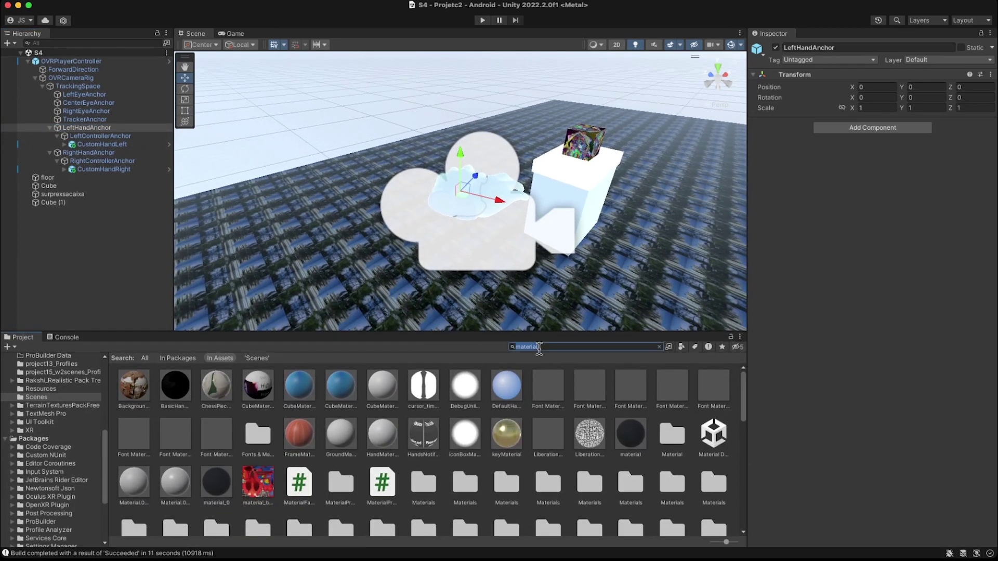
pyautogui.write('CUST')
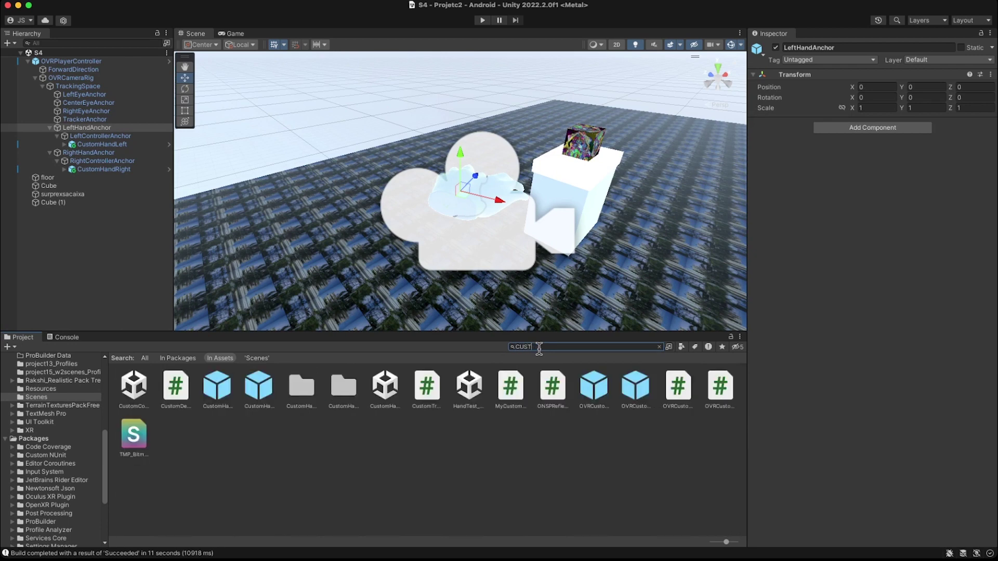
pyautogui.press('BackSpace')
pyautogui.press('BackSpace')
pyautogui.press('BackSpace')
pyautogui.press('BackSpace')
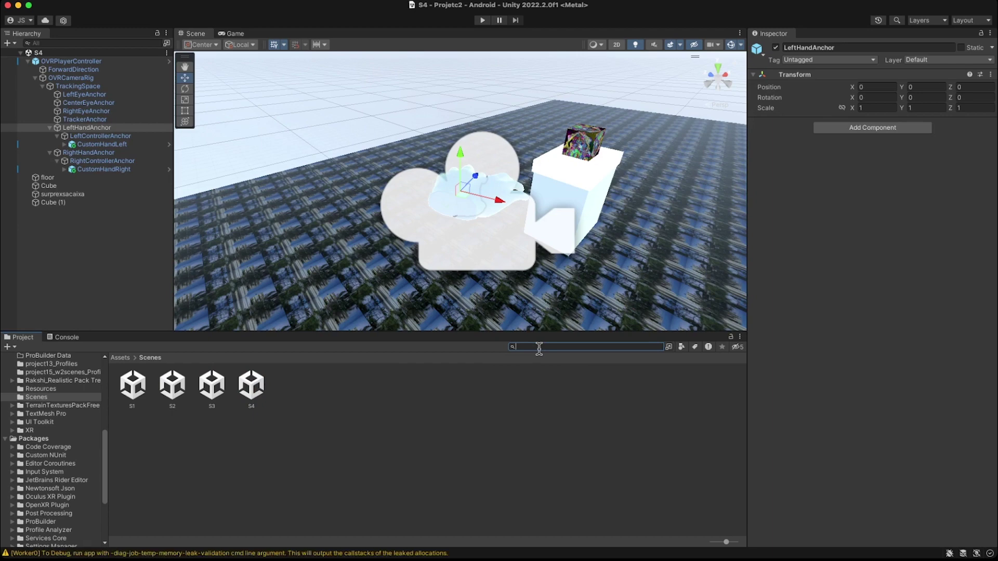
pyautogui.write('custon')
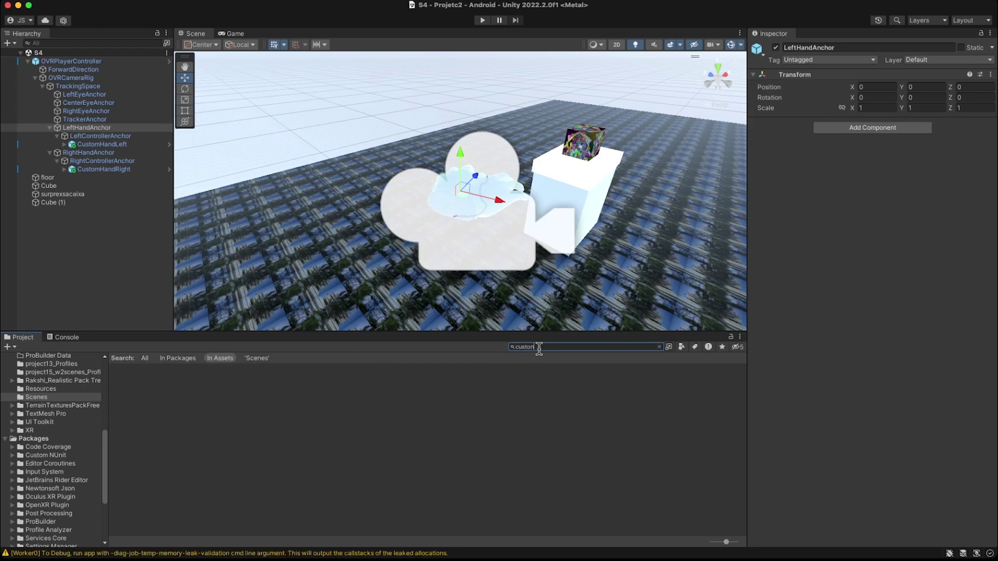
pyautogui.press('BackSpace')
pyautogui.press('BackSpace')
pyautogui.press('BackSpace')
pyautogui.write('to')
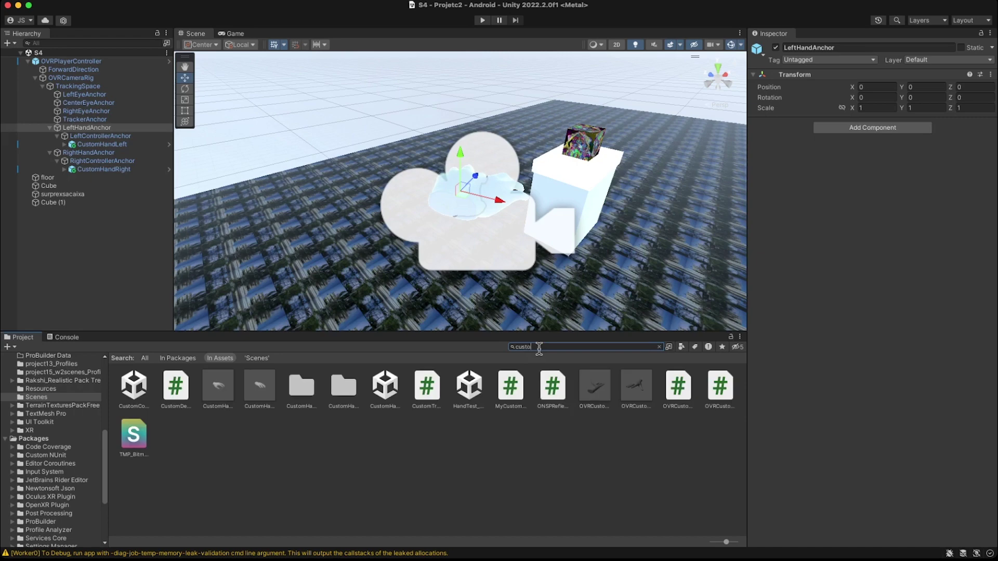
# - Compare the OVRCustomHandPrefab_L/_R and CustomHandLeft assets with the scene's CustomHandLeft in the Inspector
pyautogui.click(598, 388)
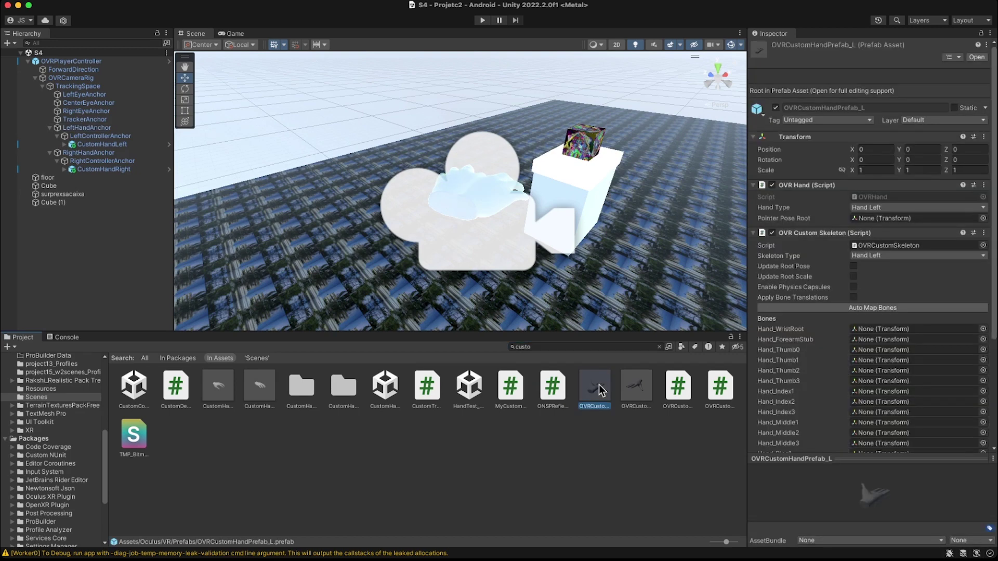
pyautogui.click(217, 384)
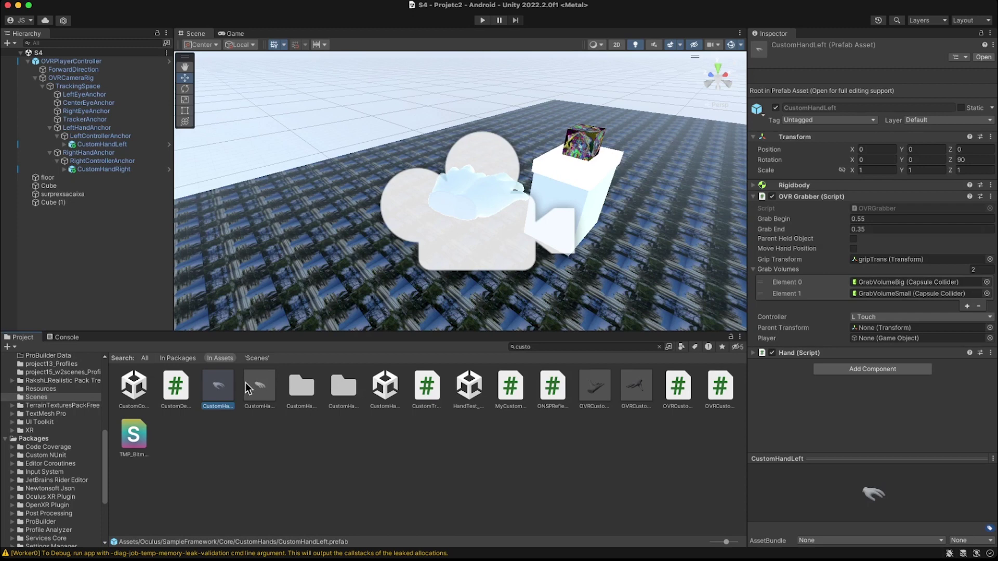
pyautogui.click(95, 145)
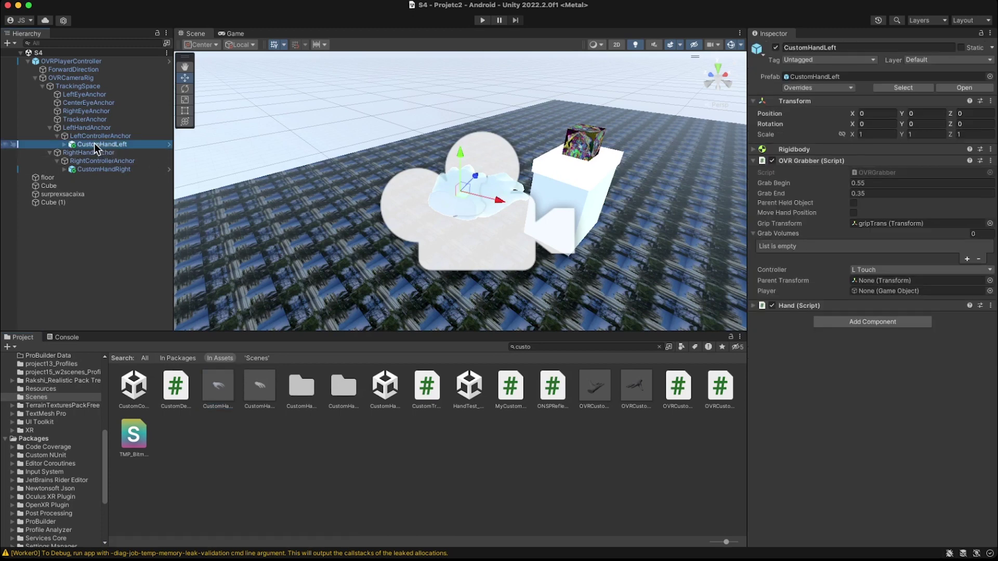
pyautogui.click(227, 389)
pyautogui.click(596, 378)
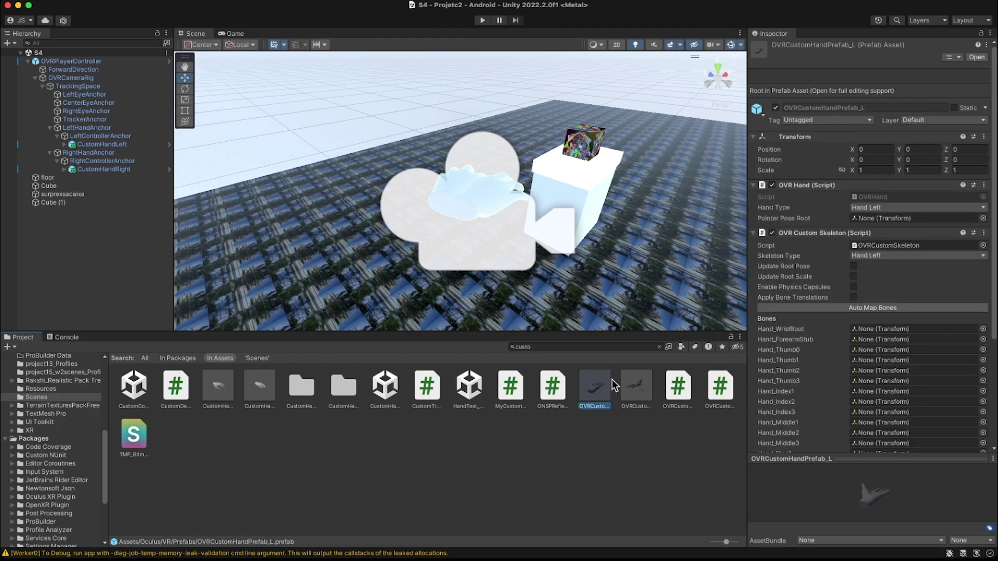
pyautogui.click(622, 381)
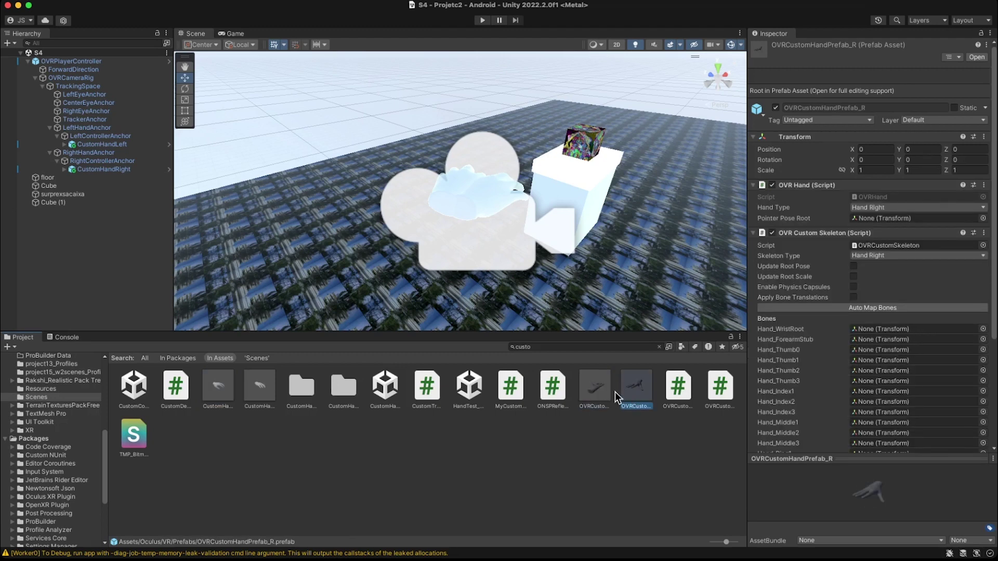
pyautogui.click(217, 382)
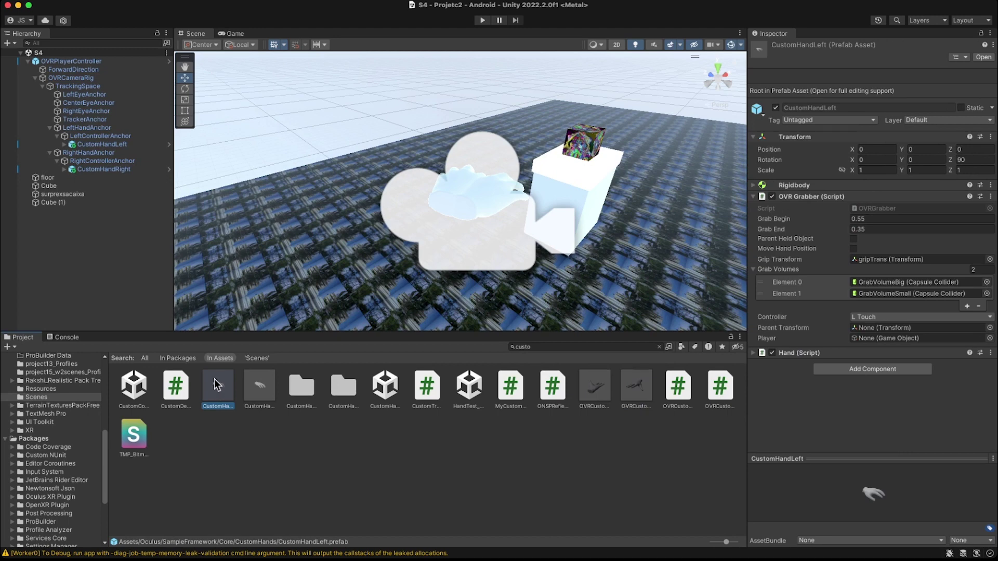
pyautogui.click(82, 145)
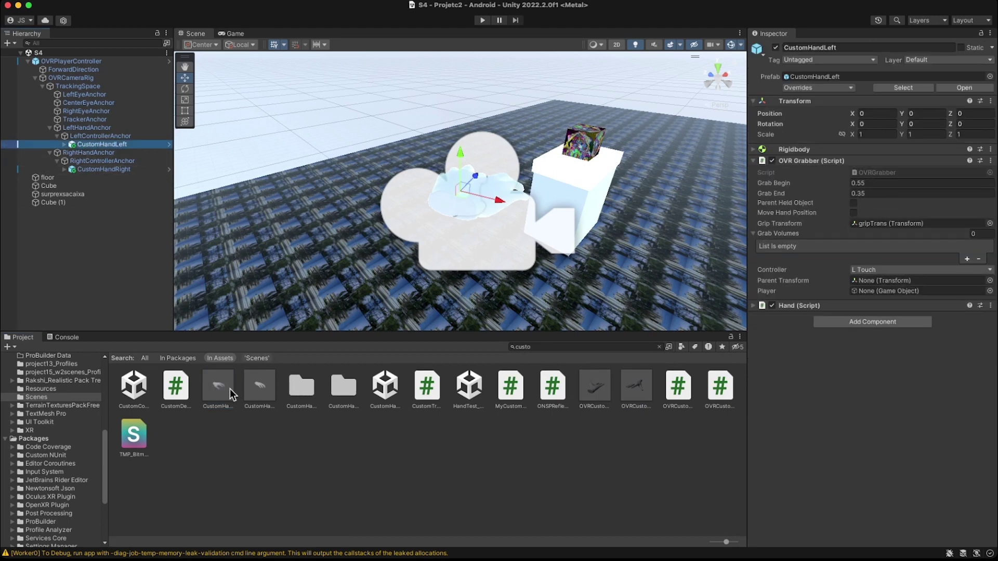
# - Switch between the CustomHandLeft and CustomHandRight prefab assets to compare their OVR Grabber settings
pyautogui.click(231, 388)
pyautogui.click(242, 386)
pyautogui.click(232, 385)
pyautogui.click(250, 383)
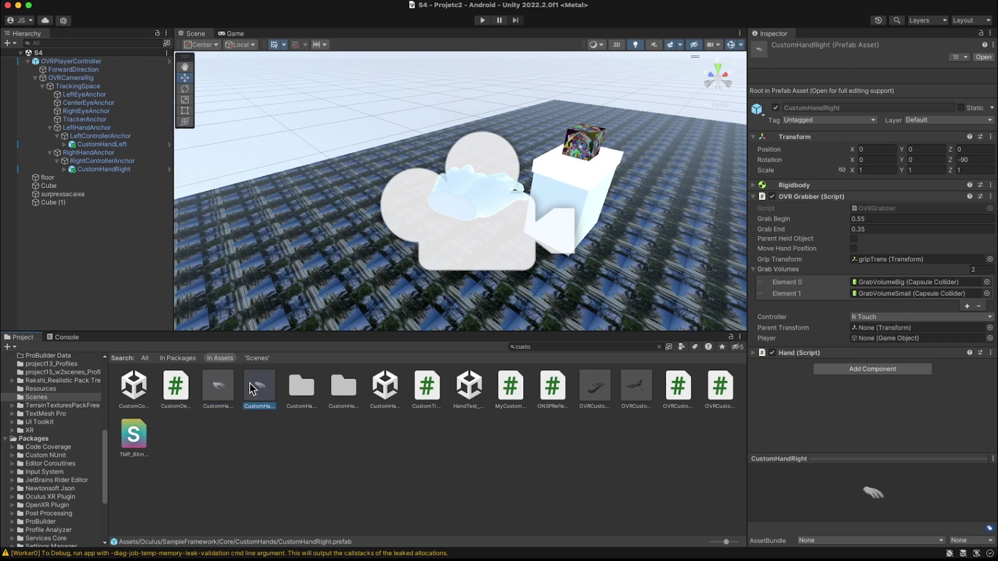
pyautogui.click(218, 390)
pyautogui.click(255, 379)
pyautogui.click(226, 382)
pyautogui.click(256, 386)
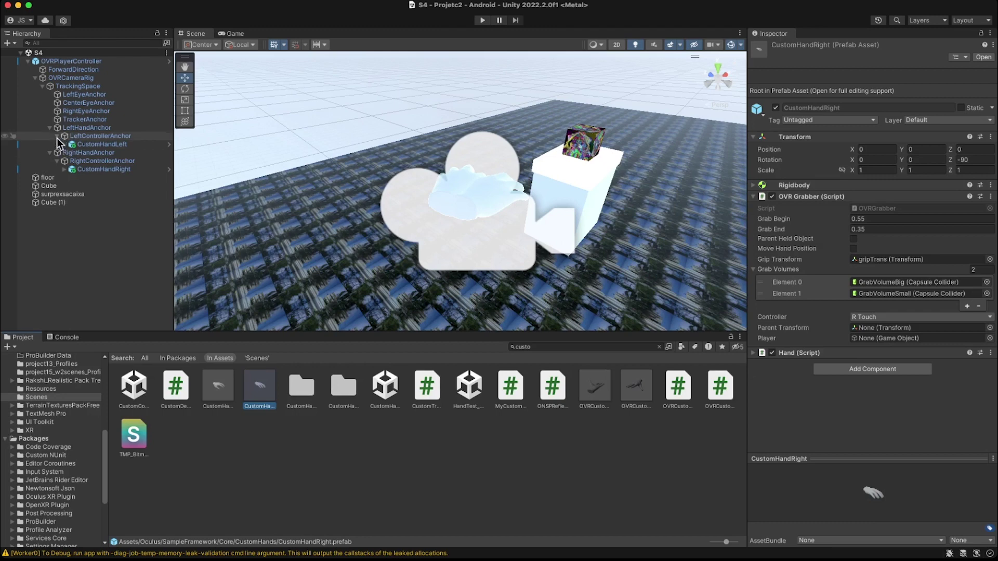
# - Select the scene's CustomHandLeft and open it in Prefab Mode in context, showing gripTrans and GrabVolumeBig
pyautogui.click(232, 388)
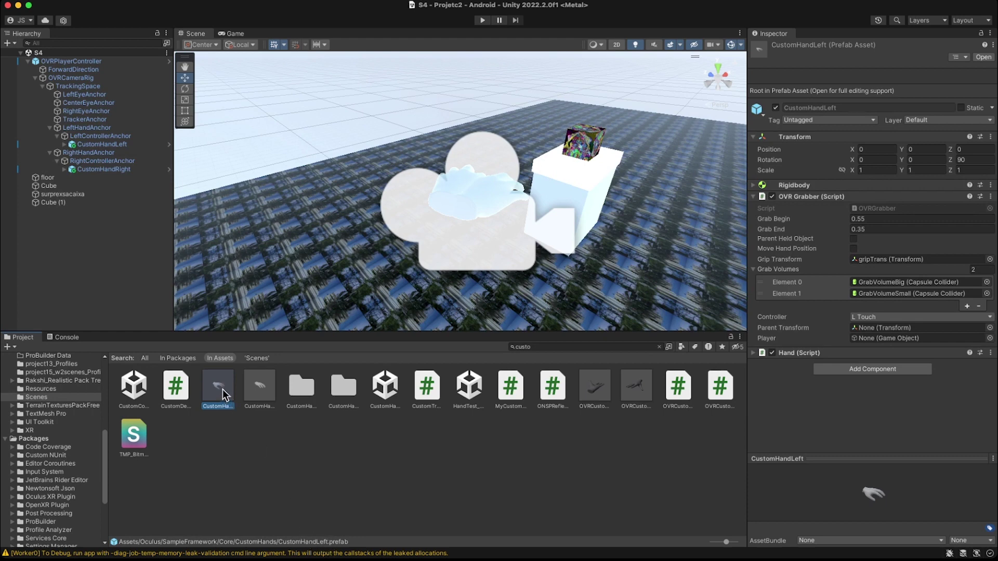
pyautogui.moveTo(222, 388)
pyautogui.mouseDown()
pyautogui.moveTo(123, 198)
pyautogui.moveTo(114, 147)
pyautogui.moveTo(245, 391)
pyautogui.moveTo(223, 390)
pyautogui.mouseUp()
pyautogui.click(89, 144)
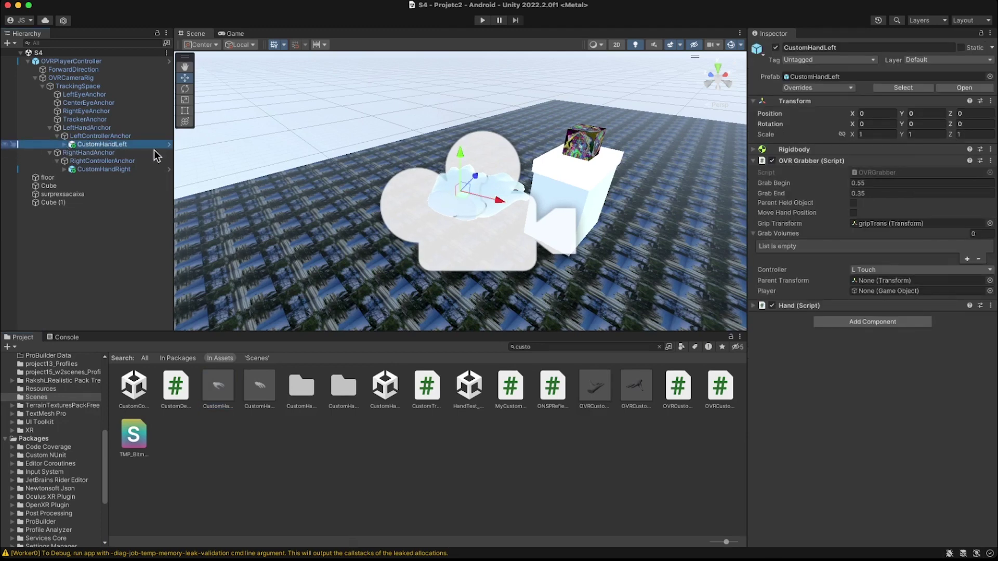
pyautogui.click(169, 144)
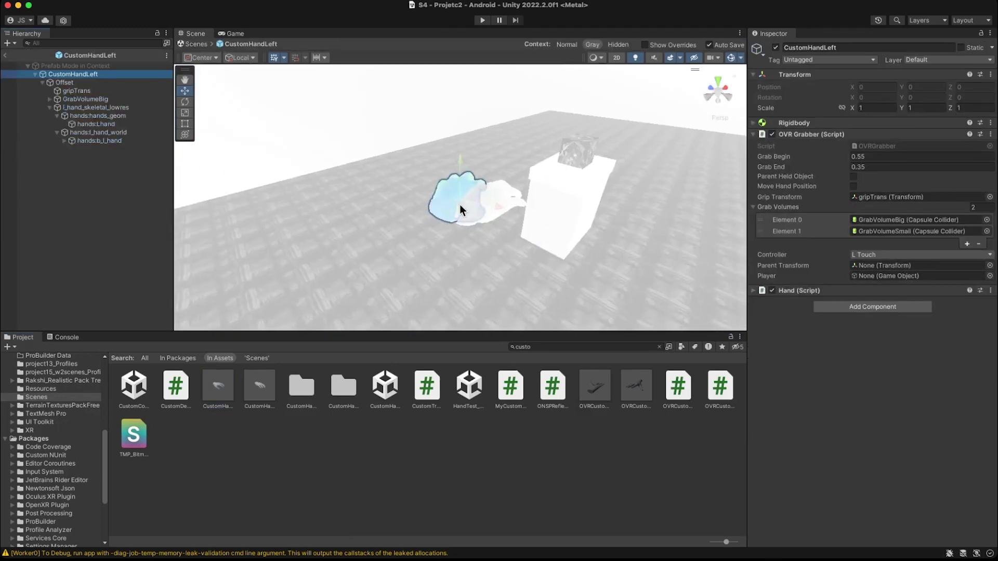
pyautogui.press('f')
pyautogui.keyDown('alt'); pyautogui.moveTo(377, 175); pyautogui.dragTo(201, 157); pyautogui.keyUp('alt')
pyautogui.click(4, 52)
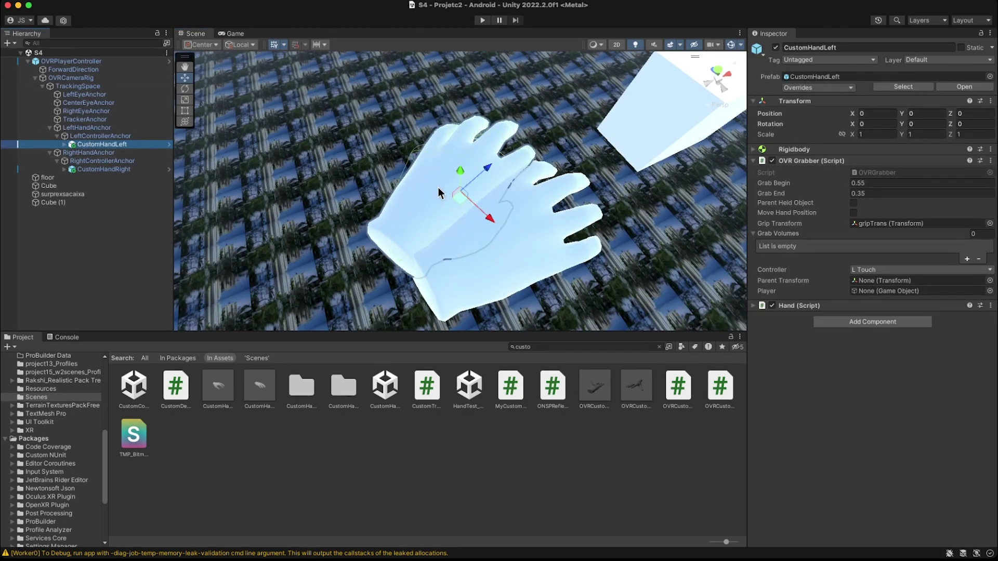
pyautogui.scroll(2, 446, 188)
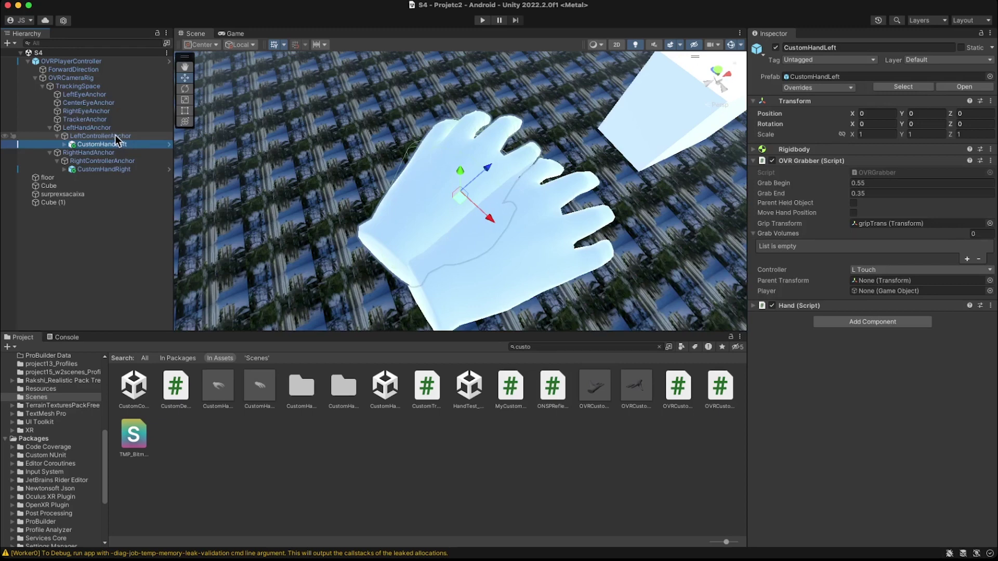
pyautogui.click(98, 170)
pyautogui.click(99, 163)
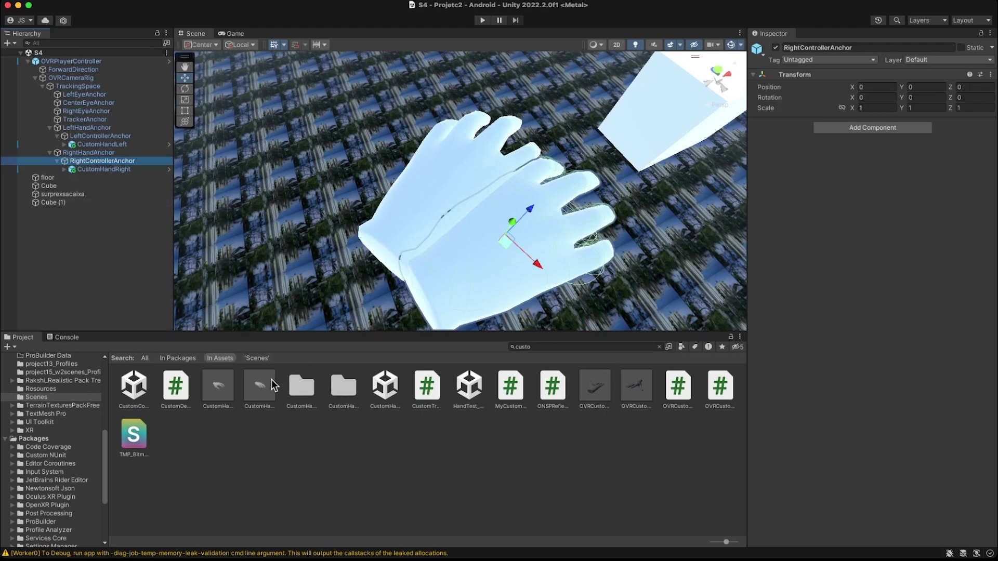
pyautogui.click(84, 145)
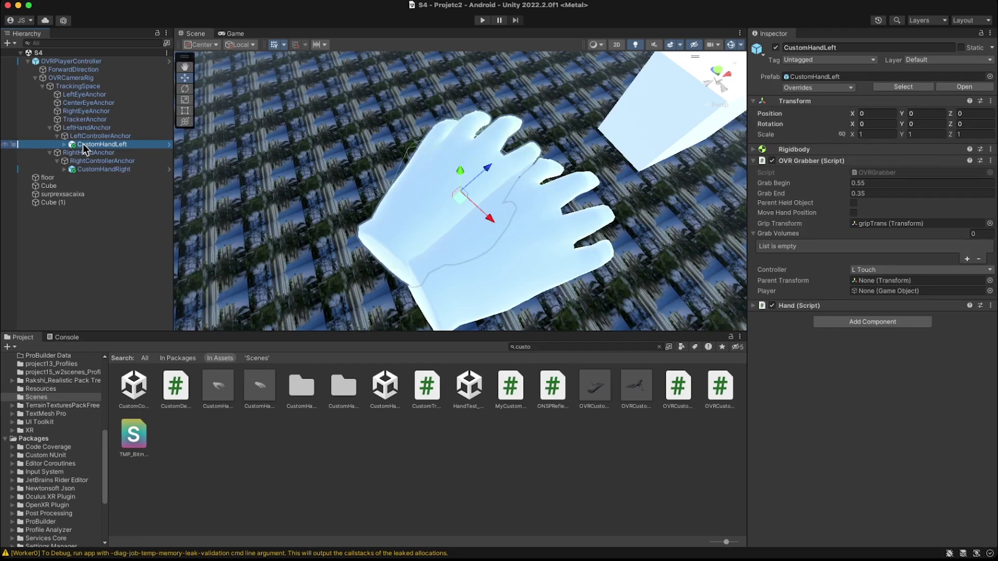
pyautogui.scroll(-3, 580, 249)
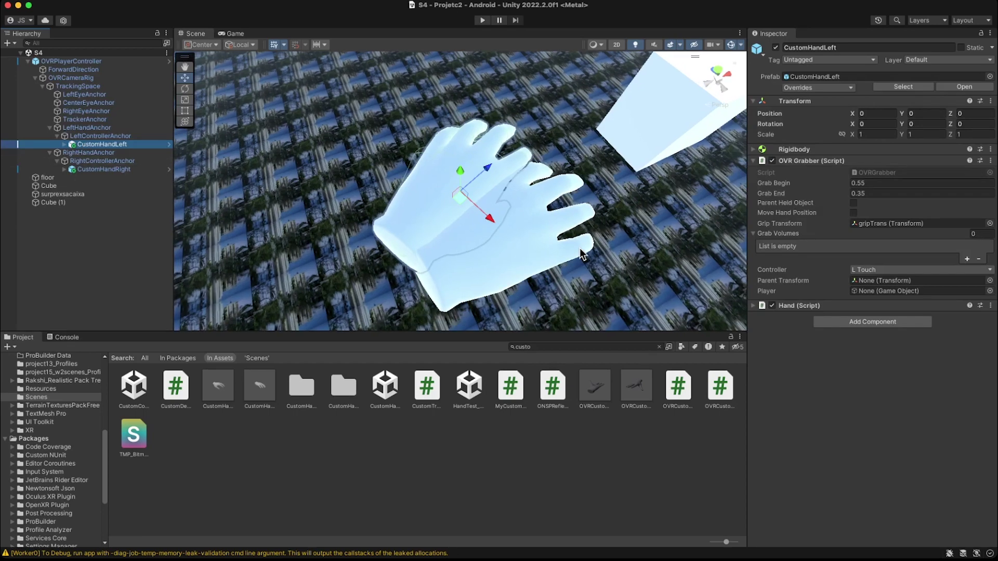
# - Orbit low around CustomHandLeft and the textured cube, select the left hand, and widen the Inspector
pyautogui.keyDown('alt'); pyautogui.moveTo(566, 257); pyautogui.dragTo(626, 150); pyautogui.keyUp('alt')
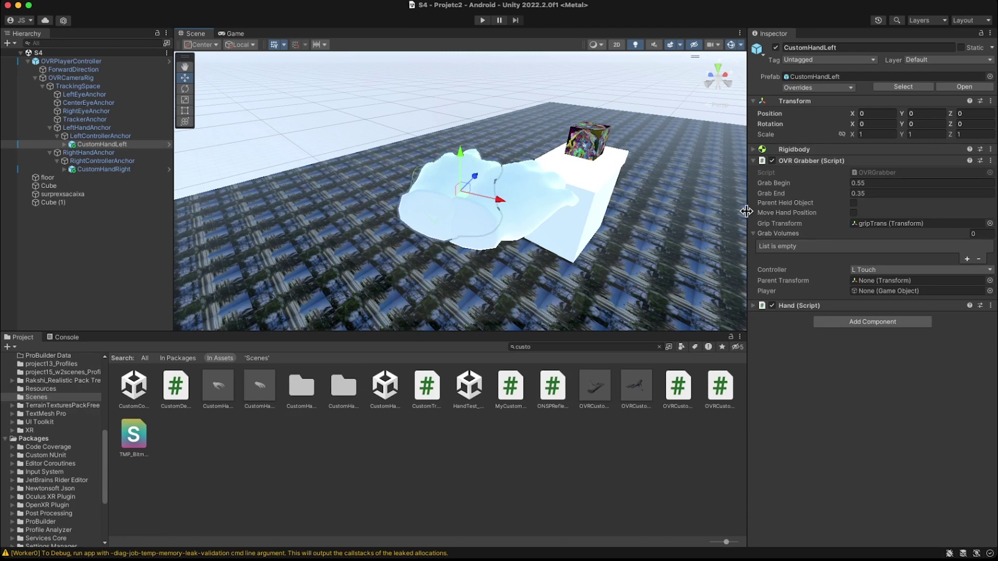
pyautogui.moveTo(747, 211); pyautogui.dragTo(755, 211)
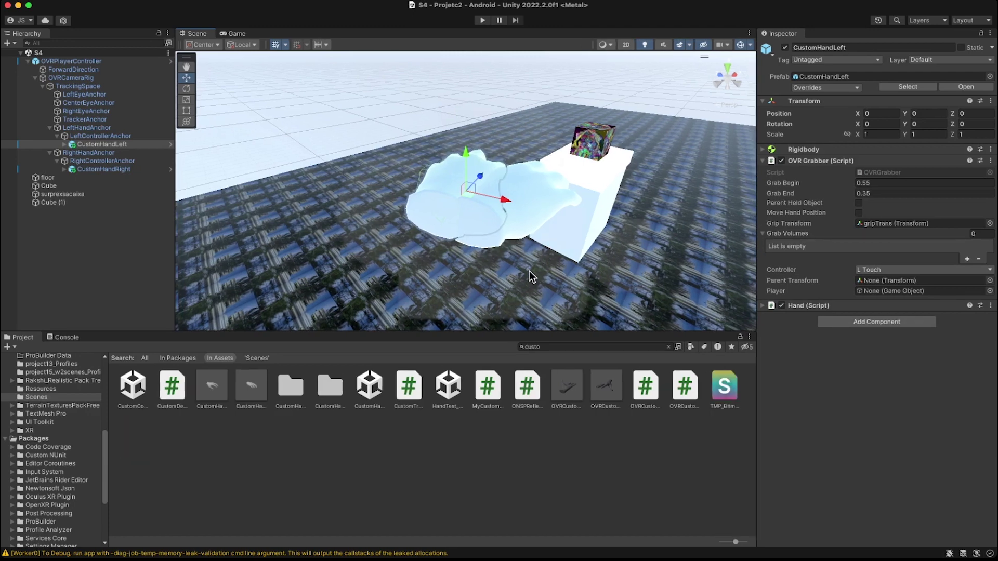
pyautogui.moveTo(641, 251)
pyautogui.keyDown('alt'); pyautogui.mouseDown()
pyautogui.moveTo(668, 251)
pyautogui.moveTo(648, 279)
pyautogui.moveTo(686, 269)
pyautogui.moveTo(630, 263)
pyautogui.mouseUp(); pyautogui.keyUp('alt')
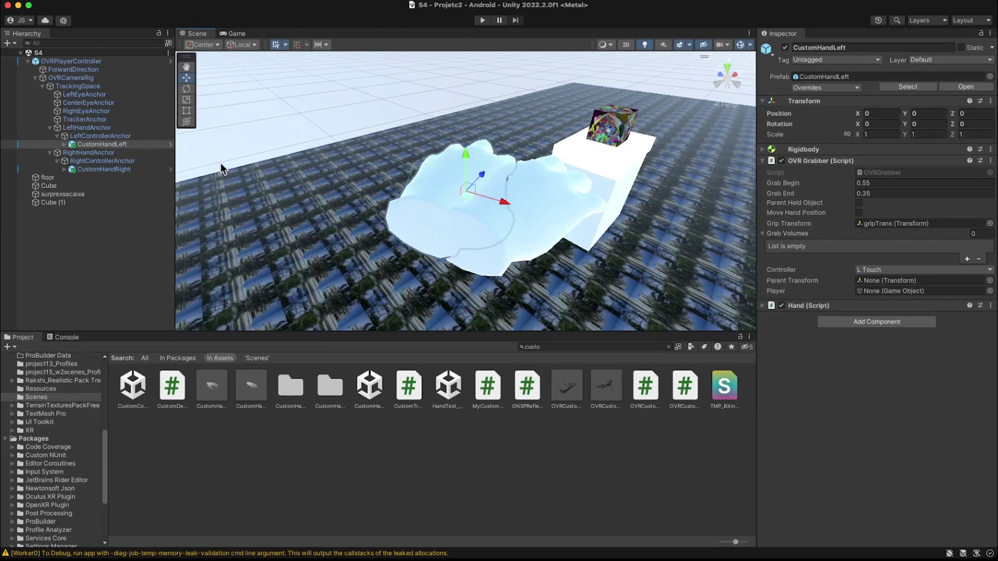
pyautogui.click(107, 143)
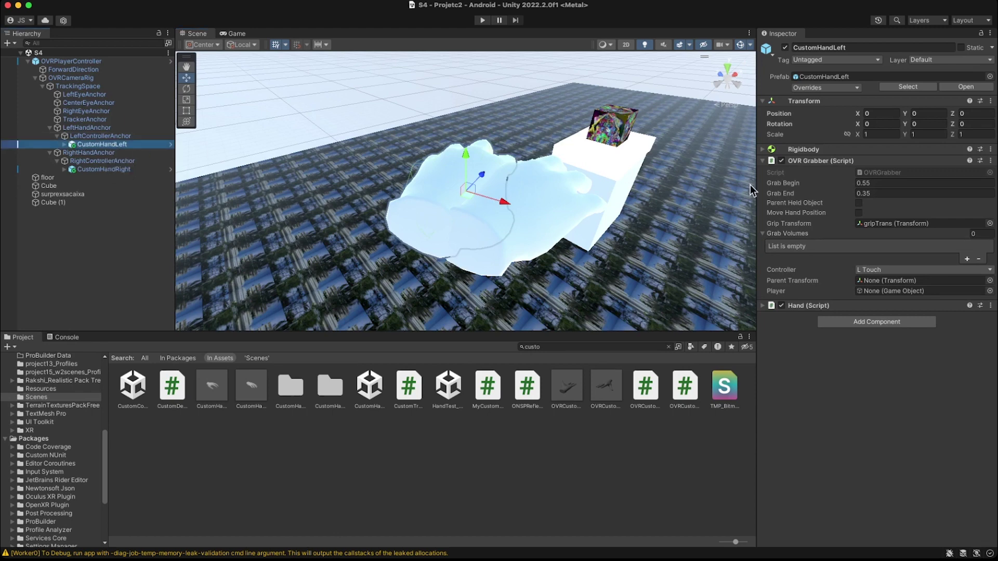
pyautogui.moveTo(757, 176); pyautogui.dragTo(692, 175)
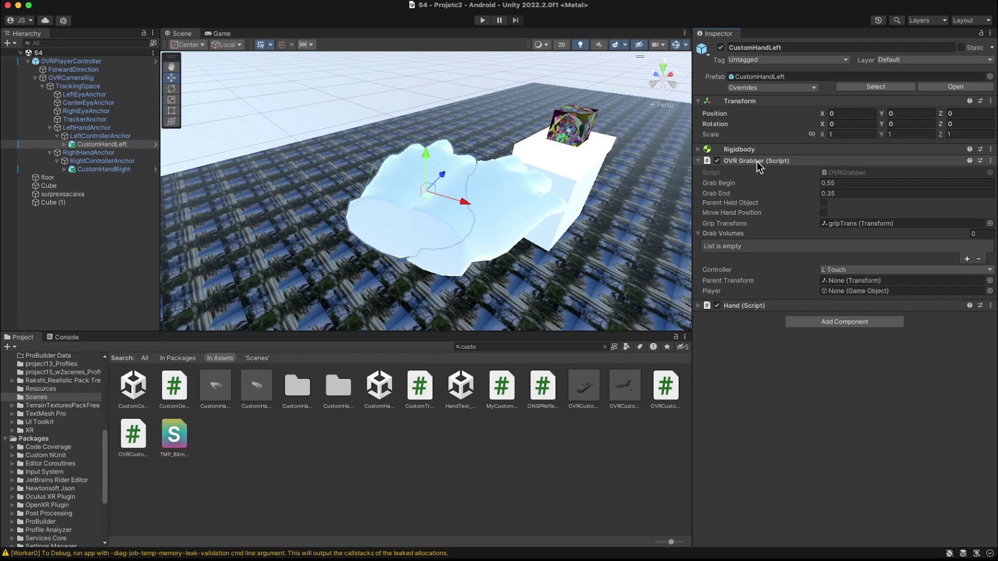
# - Tick Is Kinematic on CustomHandLeft's Rigidbody, then select CustomHandRight in the Hierarchy
pyautogui.click(698, 149)
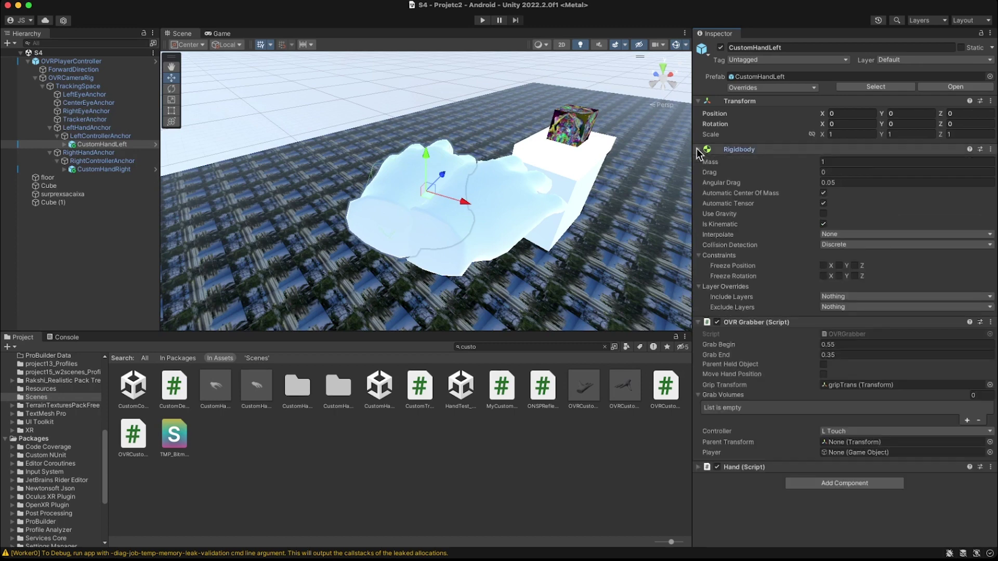
pyautogui.click(698, 150)
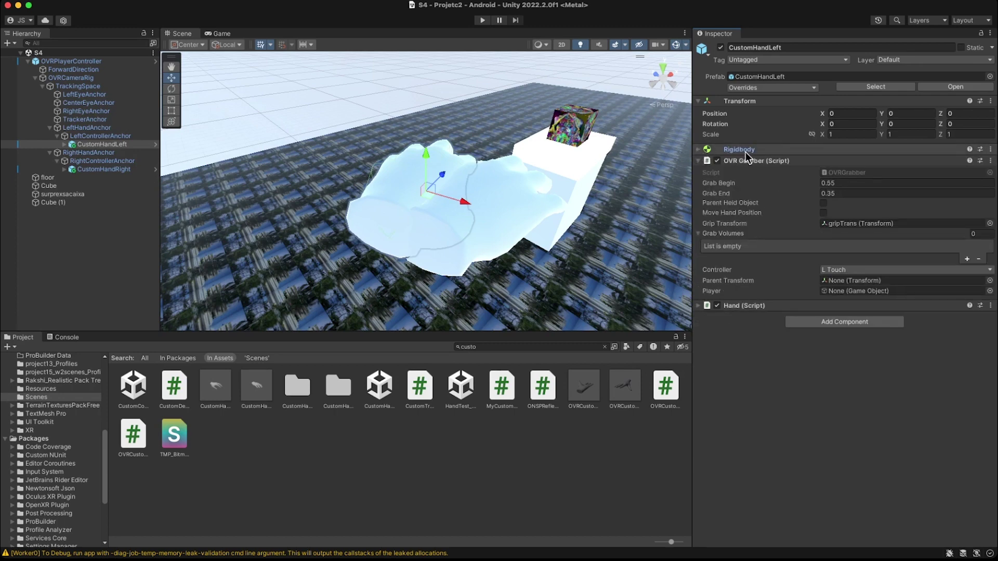
pyautogui.click(698, 150)
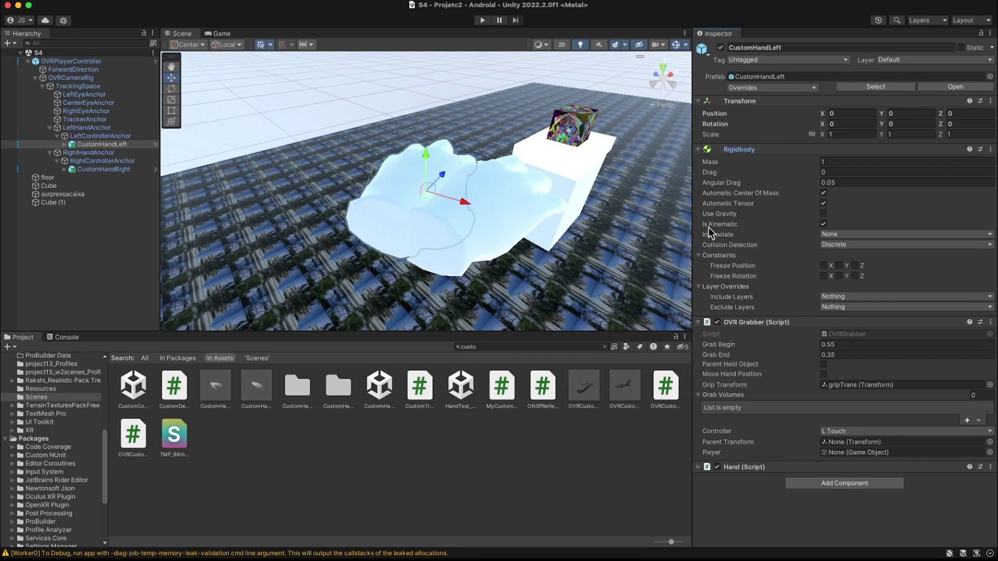
pyautogui.click(823, 224)
pyautogui.click(99, 169)
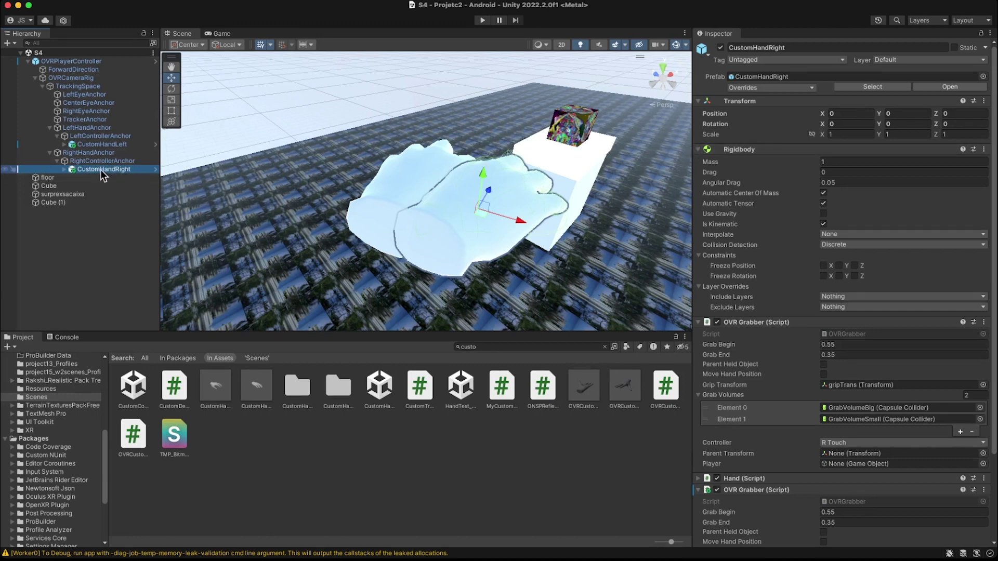
# - Compare the CustomHandRight prefab asset with its scene copy's grabbers, then collapse the Rigidbody foldout
pyautogui.click(257, 386)
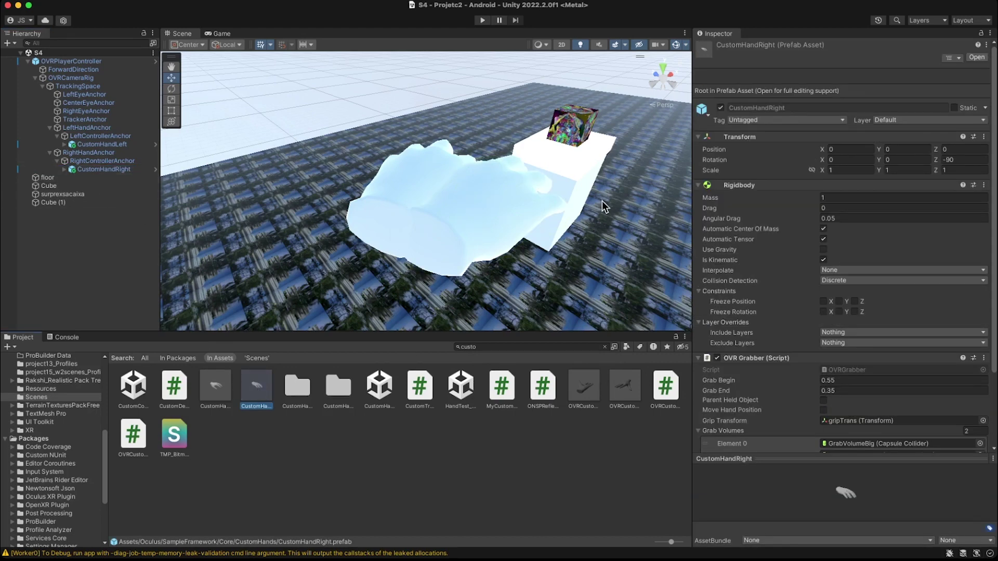
pyautogui.click(285, 416)
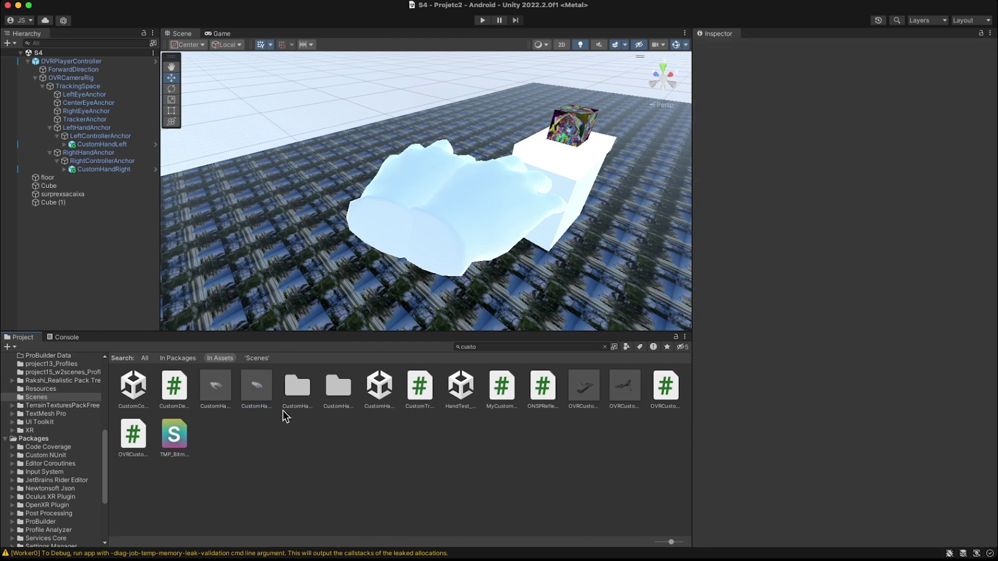
pyautogui.click(258, 384)
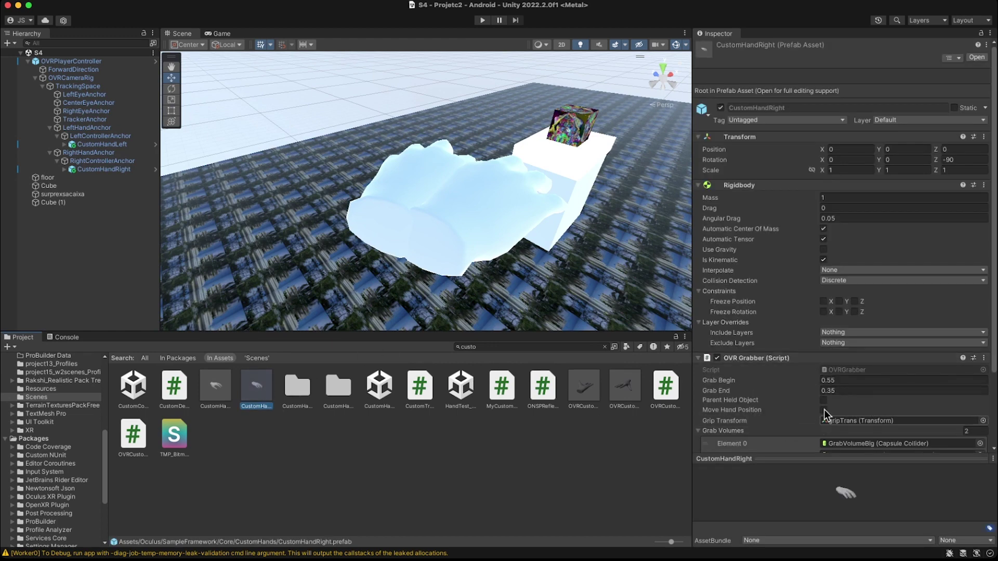
pyautogui.scroll(-3, 802, 395)
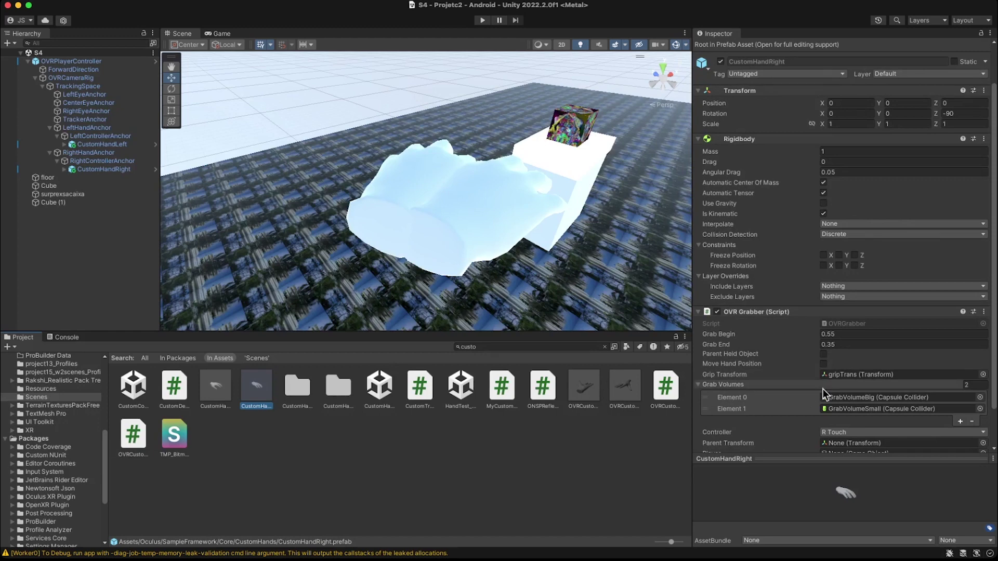
pyautogui.scroll(-2, 765, 361)
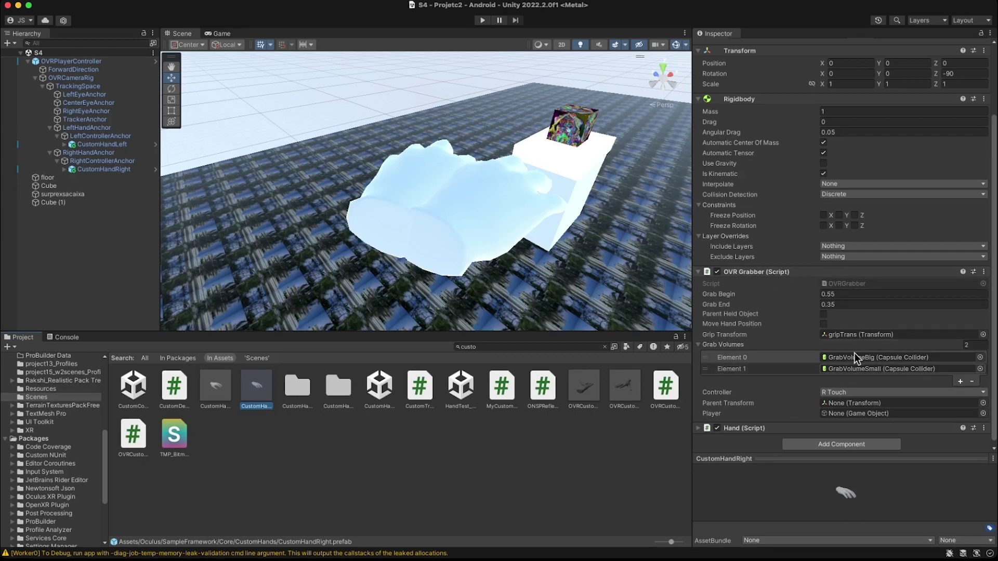
pyautogui.click(92, 169)
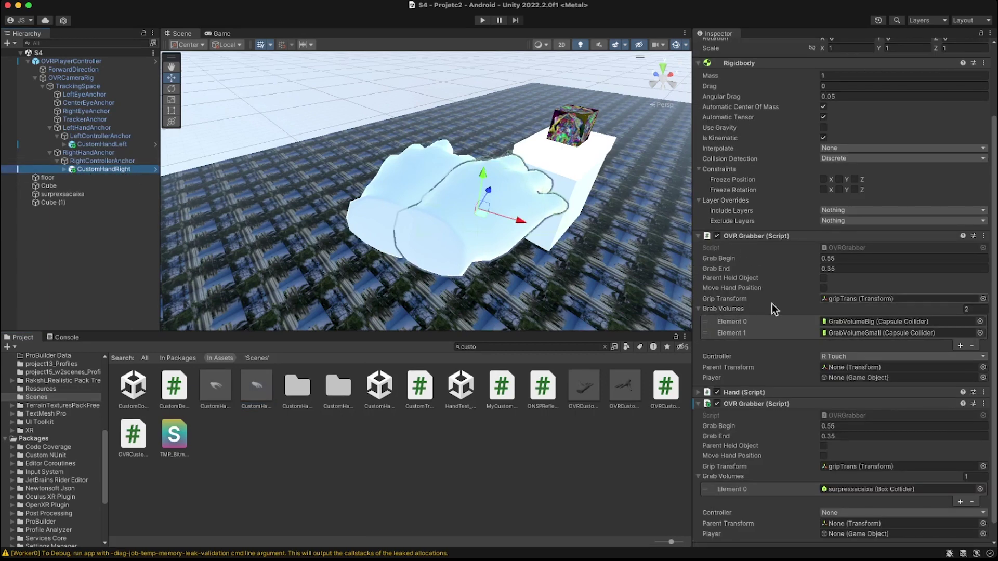
pyautogui.scroll(-2, 771, 304)
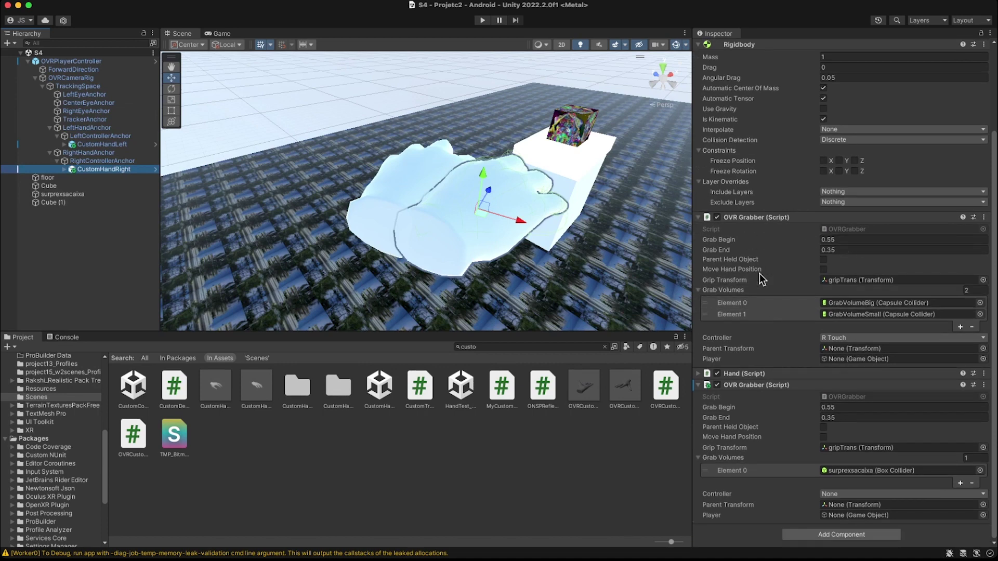
pyautogui.click(253, 375)
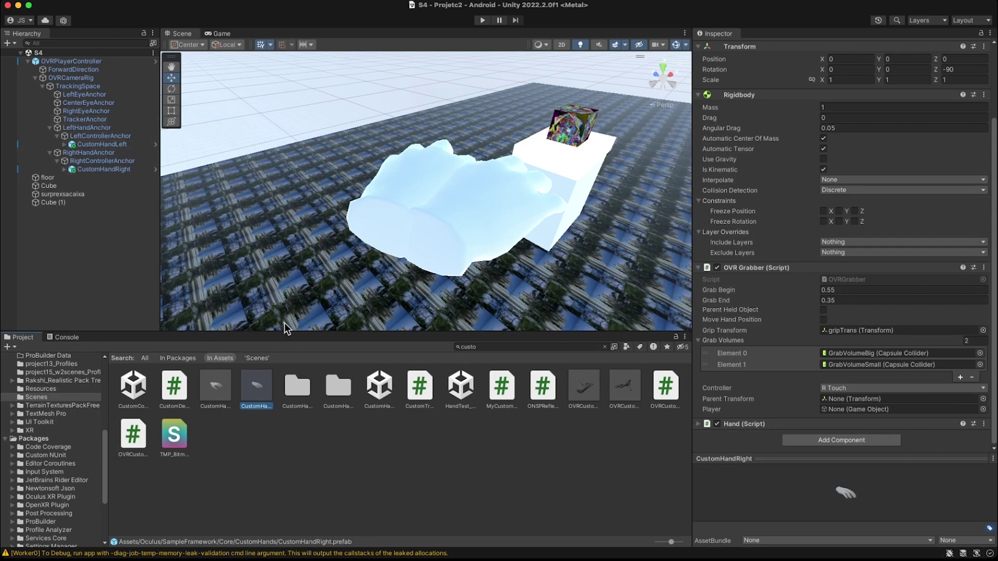
pyautogui.click(109, 168)
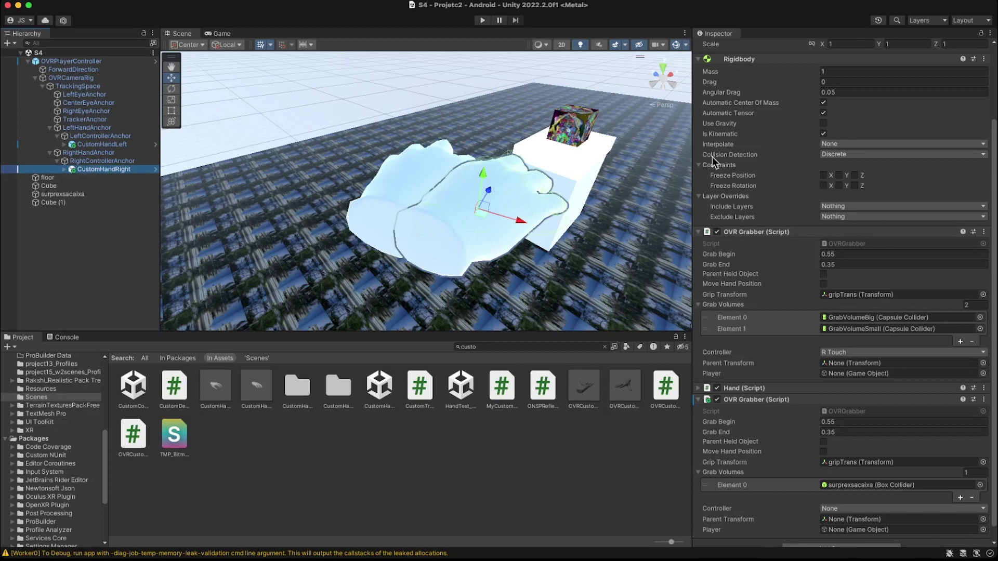
pyautogui.click(700, 60)
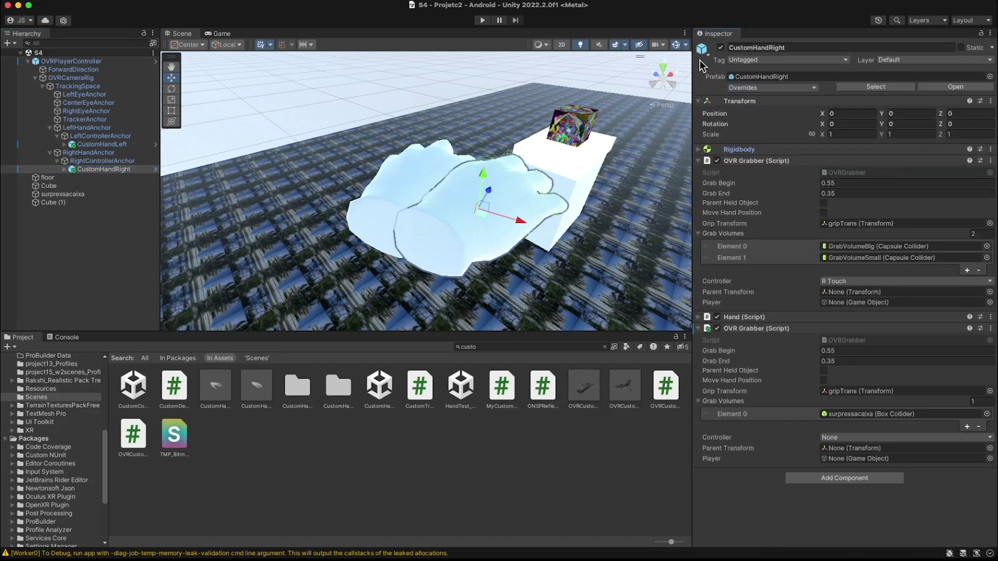
pyautogui.click(696, 99)
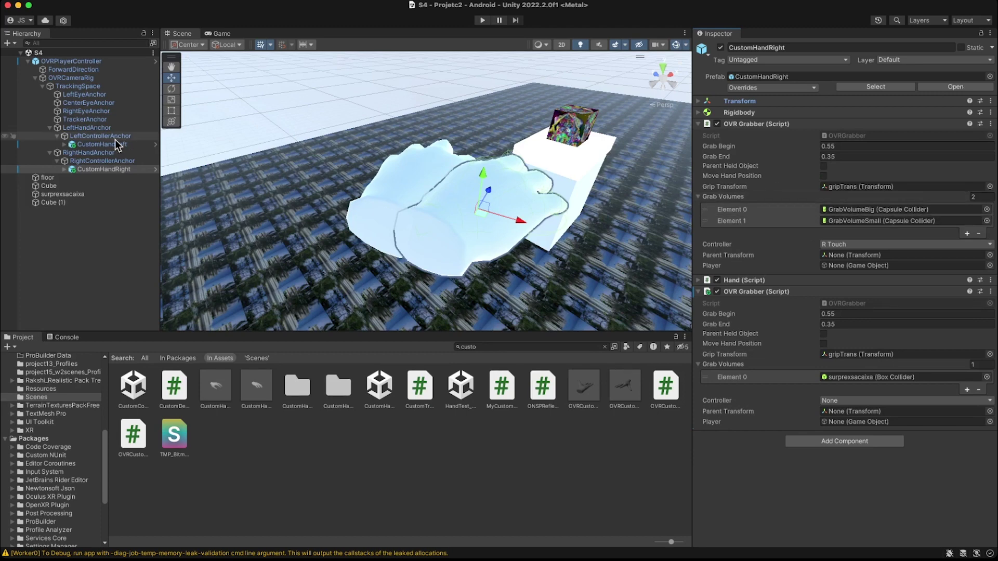
pyautogui.click(256, 389)
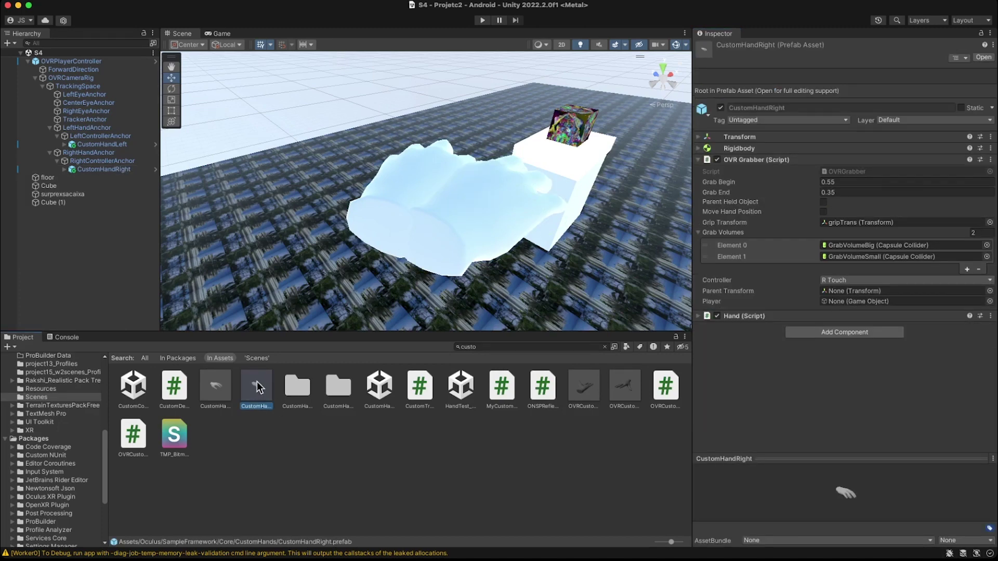
pyautogui.click(108, 170)
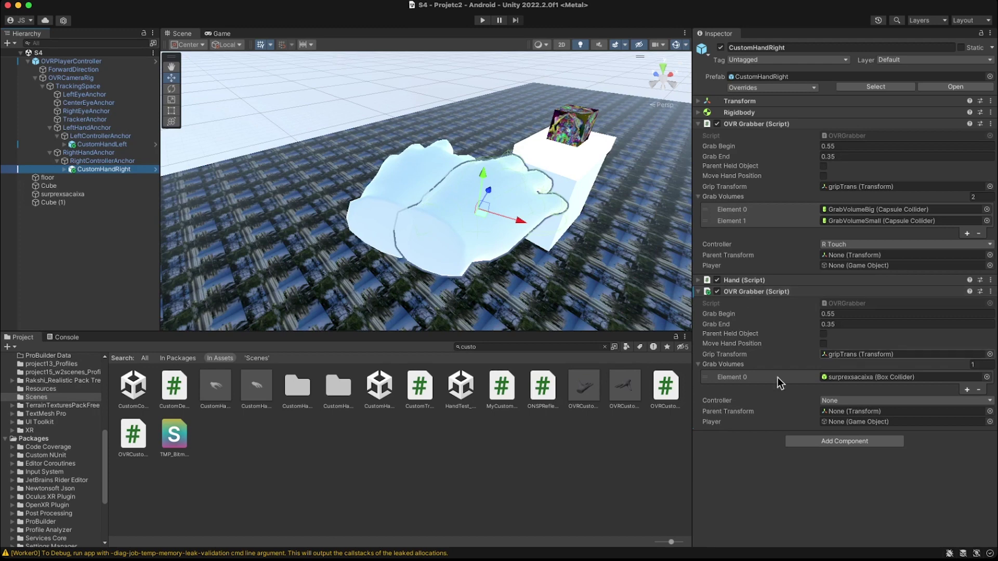
# - Set the second OVR Grabber's grab volume count to 1, assign surprexsacaixa as Element 0, then select surprexsacaixa
pyautogui.click(829, 442)
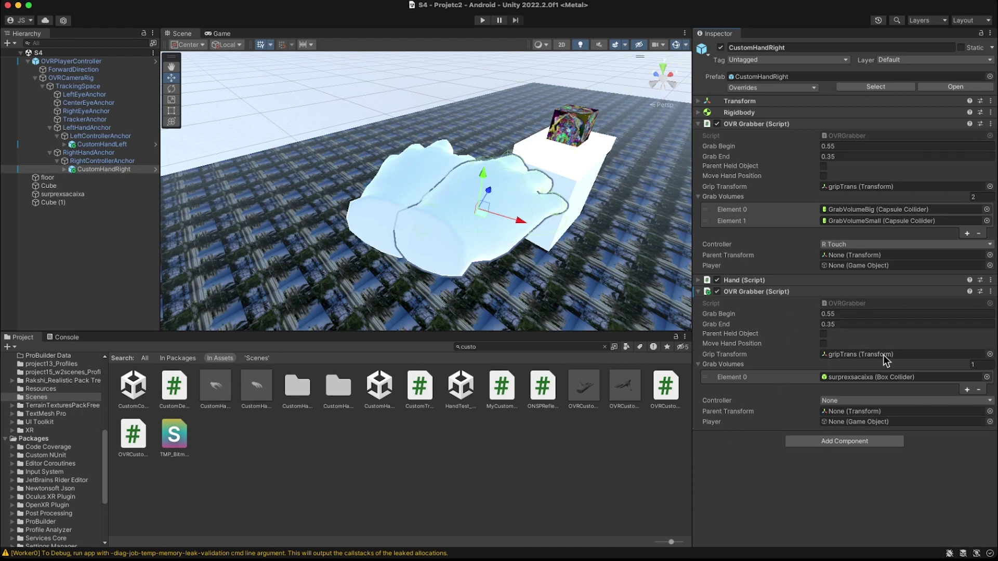
pyautogui.click(975, 365)
pyautogui.write('3')
pyautogui.press('Return')
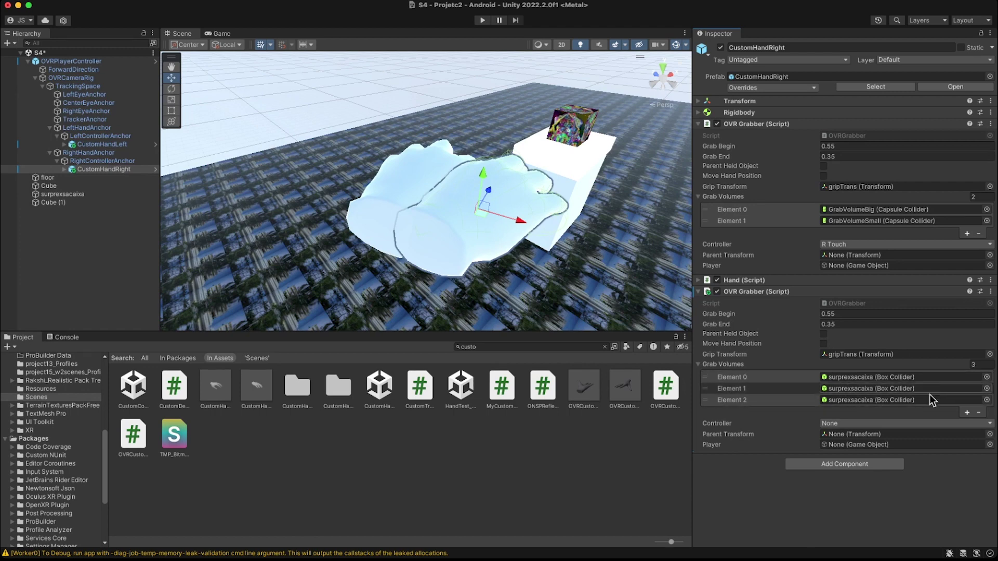
pyautogui.write('1')
pyautogui.press('Return')
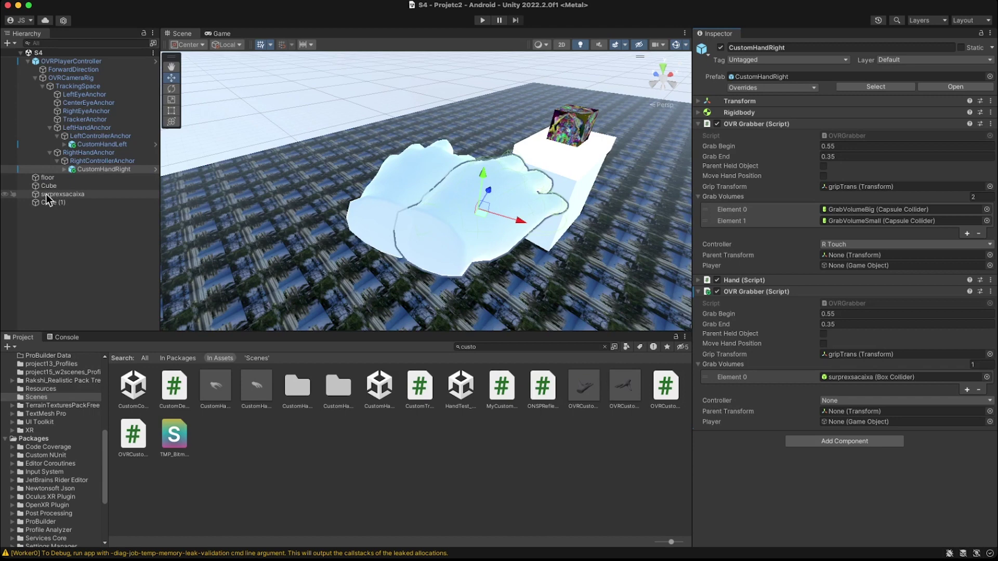
pyautogui.moveTo(46, 194); pyautogui.dragTo(834, 379)
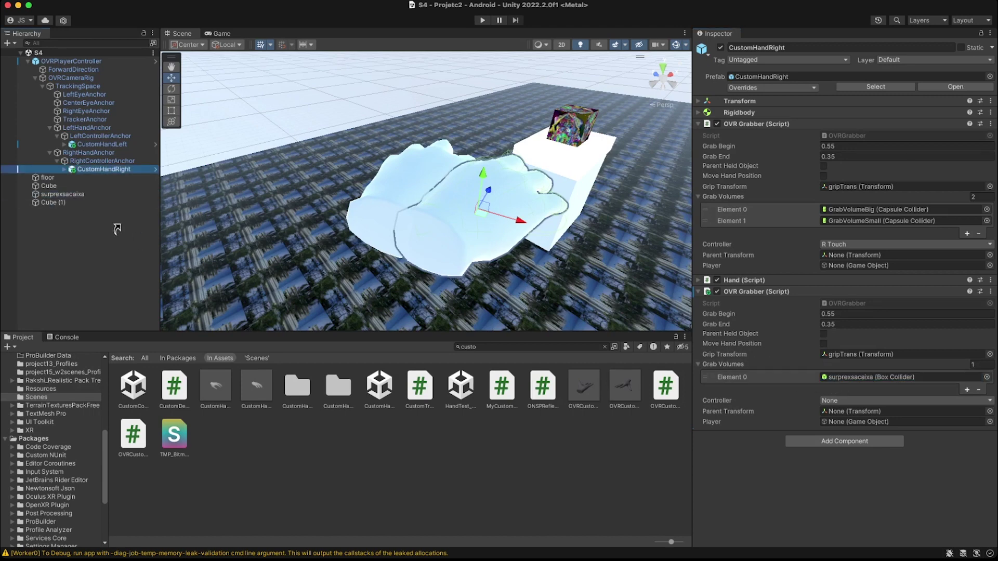
pyautogui.click(56, 195)
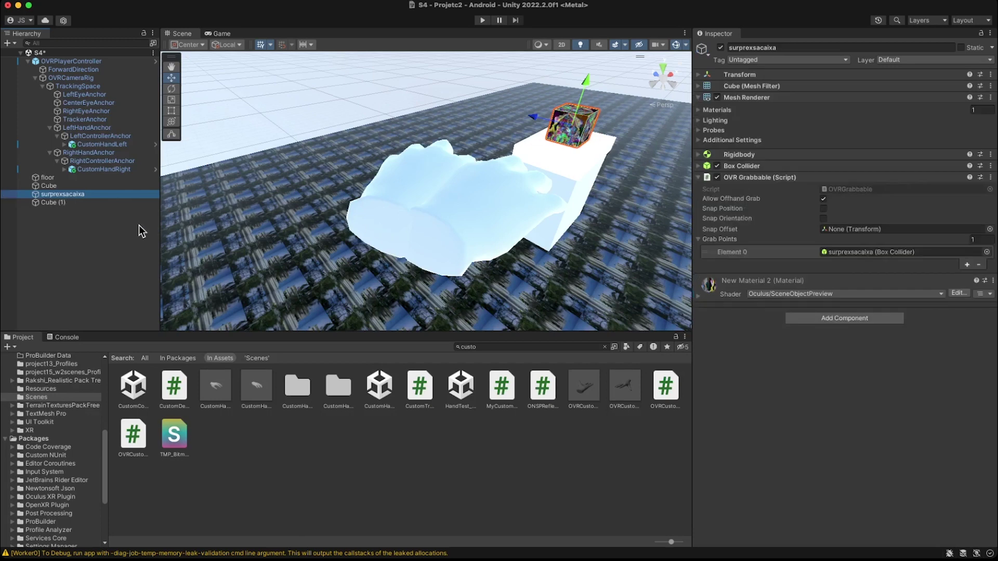
pyautogui.click(96, 167)
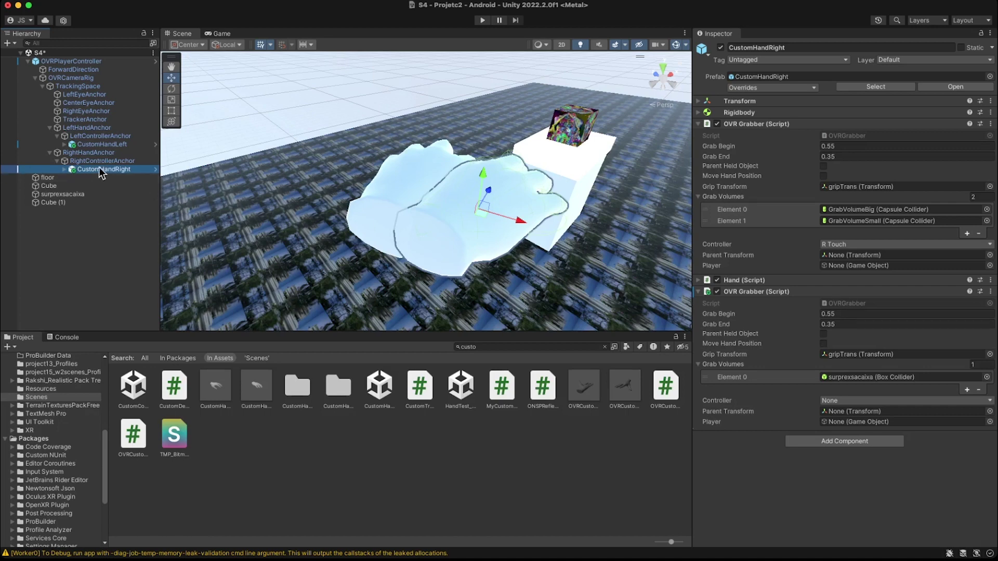
pyautogui.click(109, 195)
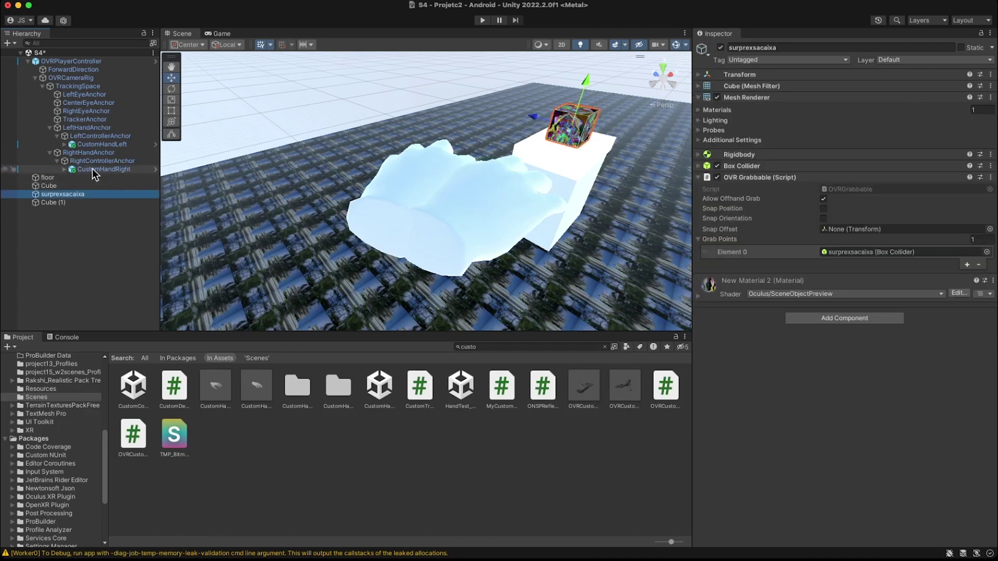
pyautogui.click(92, 170)
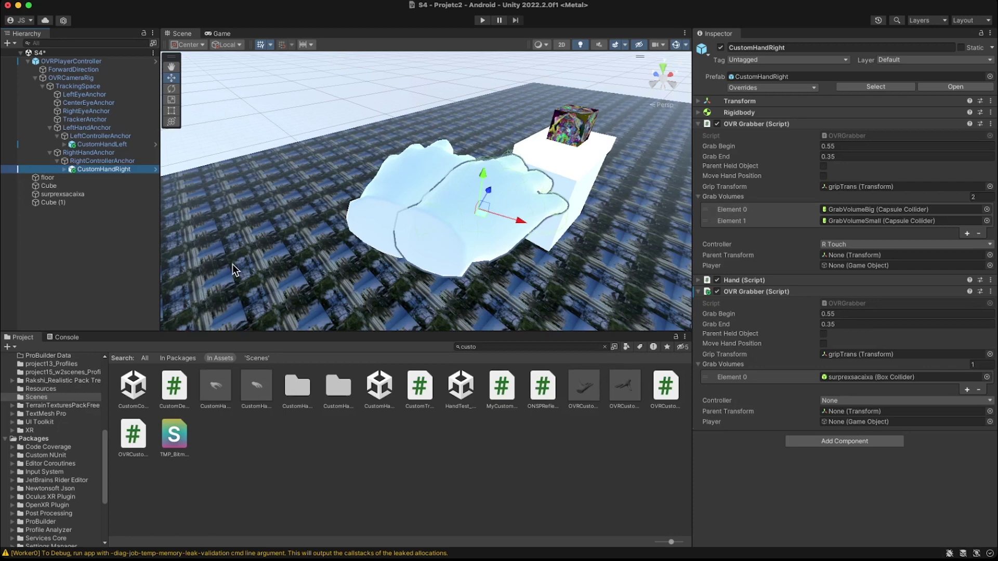
pyautogui.click(70, 194)
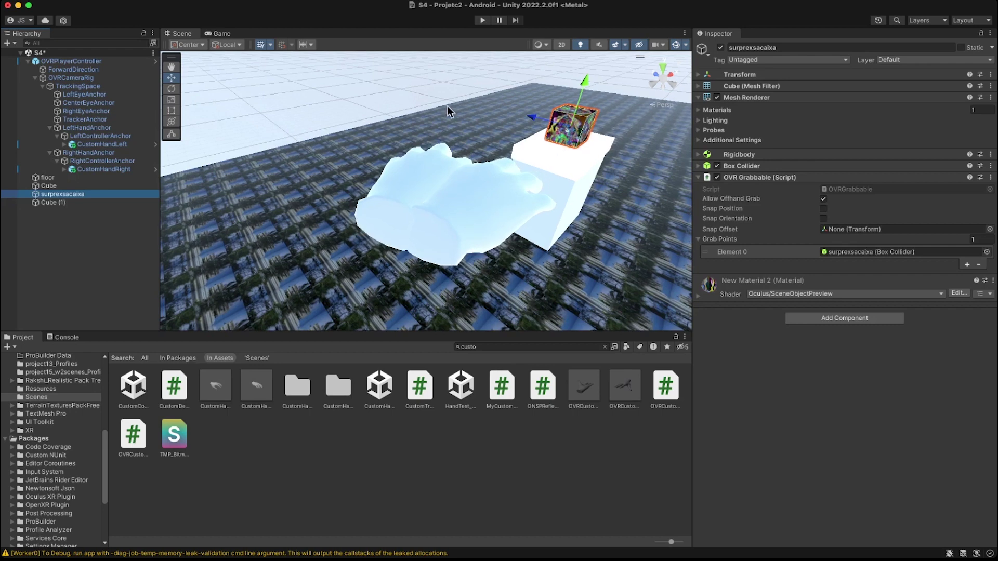
pyautogui.click(172, 68)
# - Pan and frame the surprexsacaixa cube, expand its Rigidbody, and turn off gravity
pyautogui.moveTo(291, 291); pyautogui.dragTo(235, 329)
pyautogui.scroll(2, 218, 234)
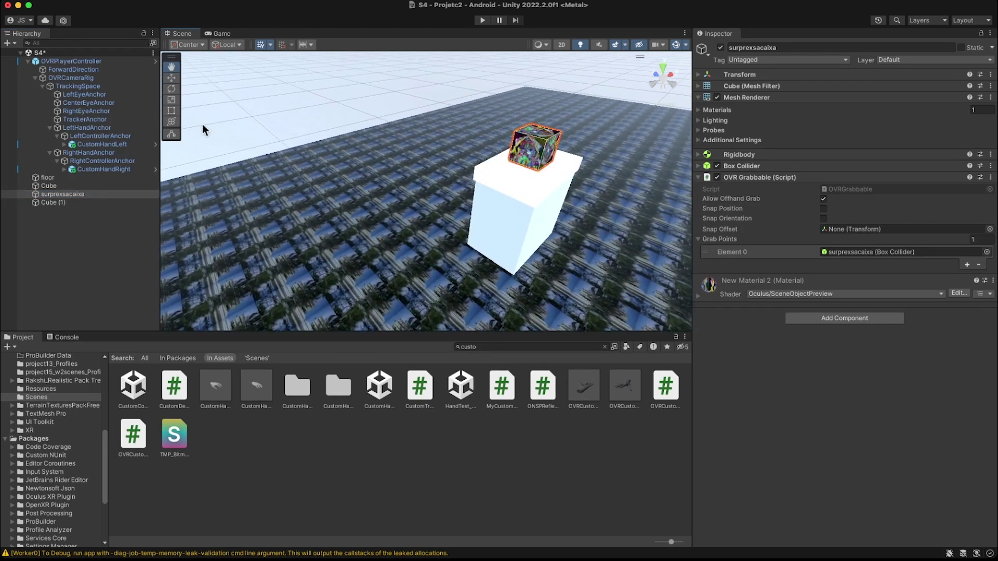
pyautogui.doubleClick(36, 193)
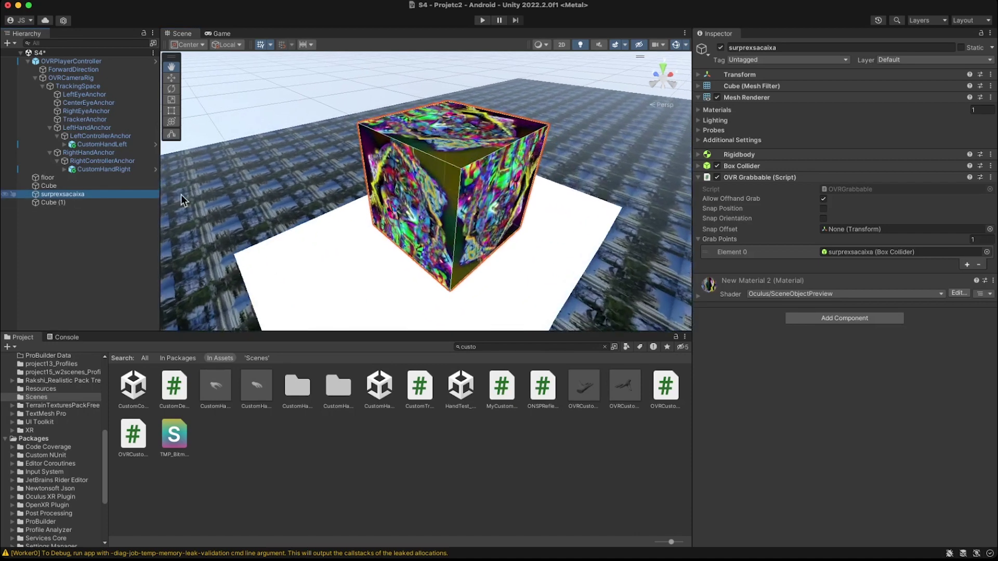
pyautogui.scroll(-2, 329, 197)
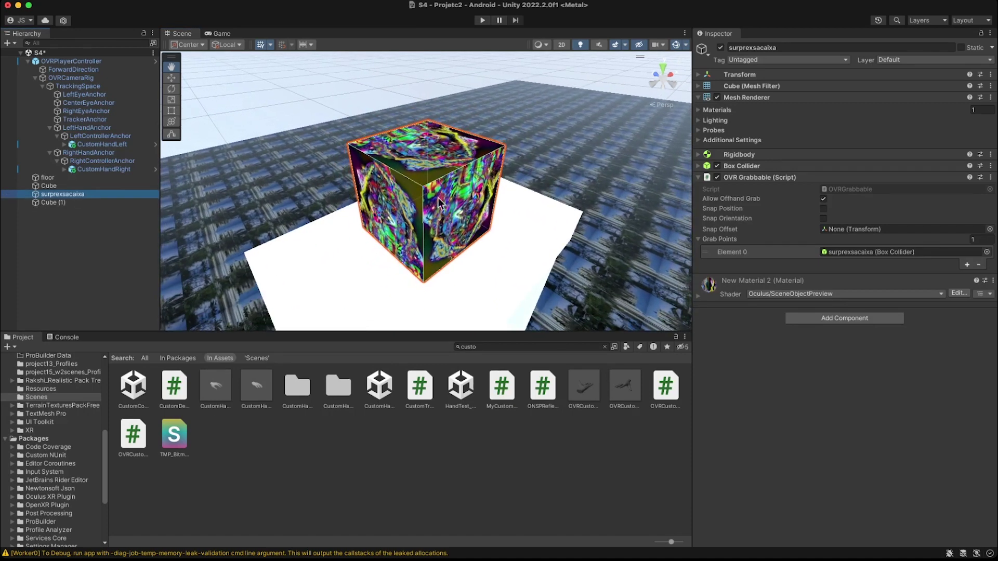
pyautogui.click(701, 156)
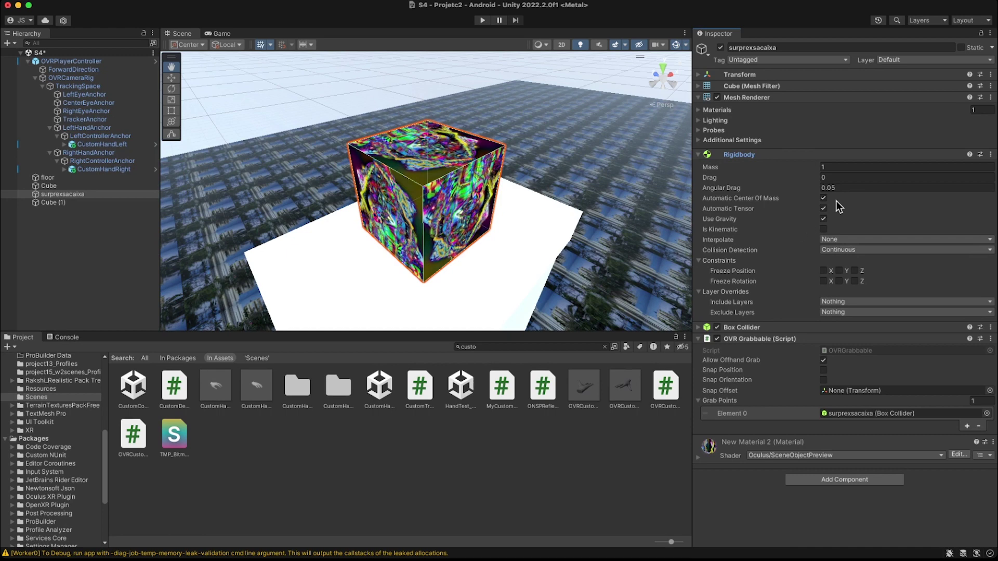
pyautogui.click(823, 219)
# - Keep automatic tensor enabled and gravity on for surprexsacaixa, then review its Box Collider settings
pyautogui.click(823, 208)
pyautogui.click(824, 218)
pyautogui.click(697, 327)
pyautogui.scroll(-3, 763, 352)
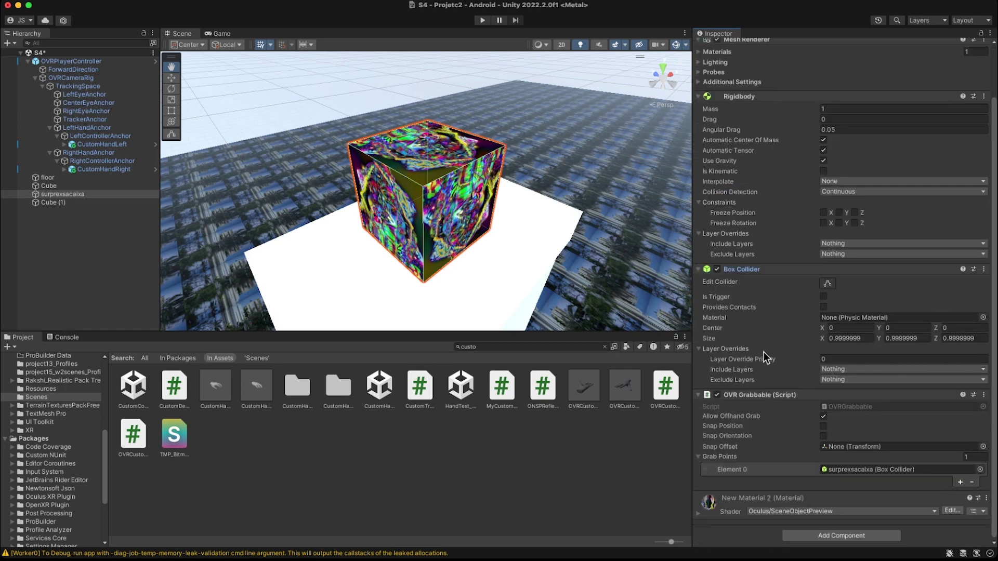
pyautogui.scroll(-1, 762, 335)
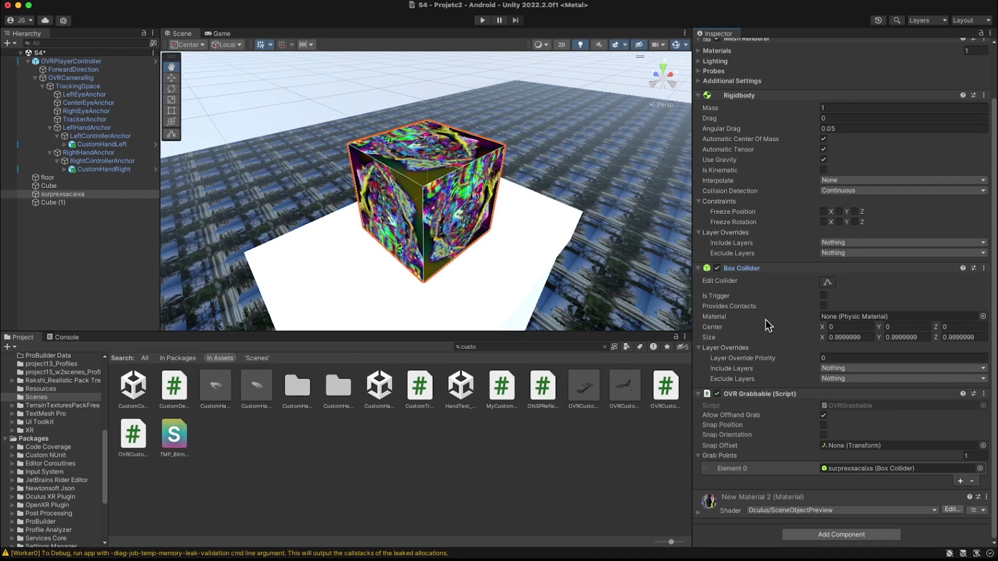
# - Collapse the Rigidbody and Box Collider sections and briefly review the New Material 2 properties
pyautogui.click(696, 97)
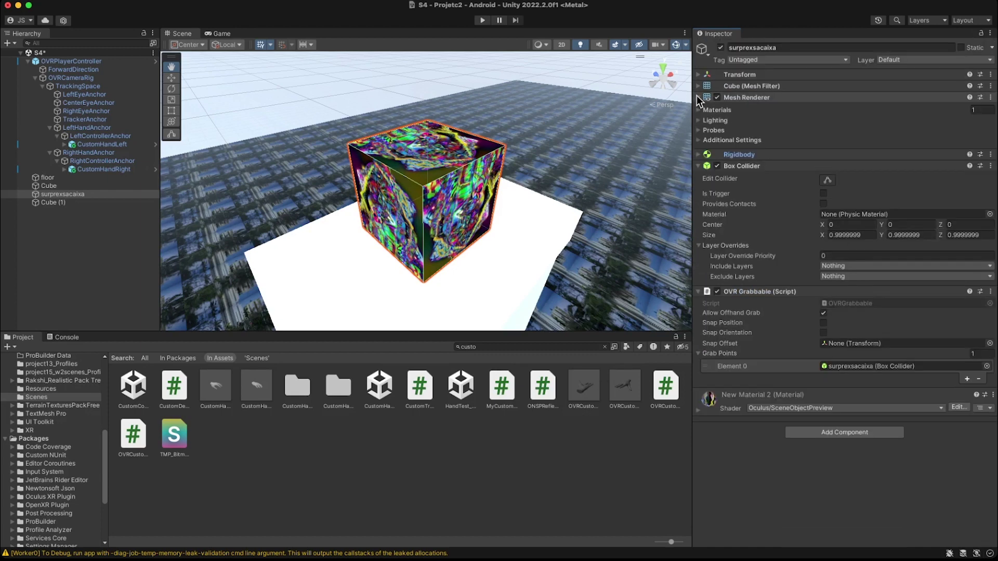
pyautogui.click(698, 166)
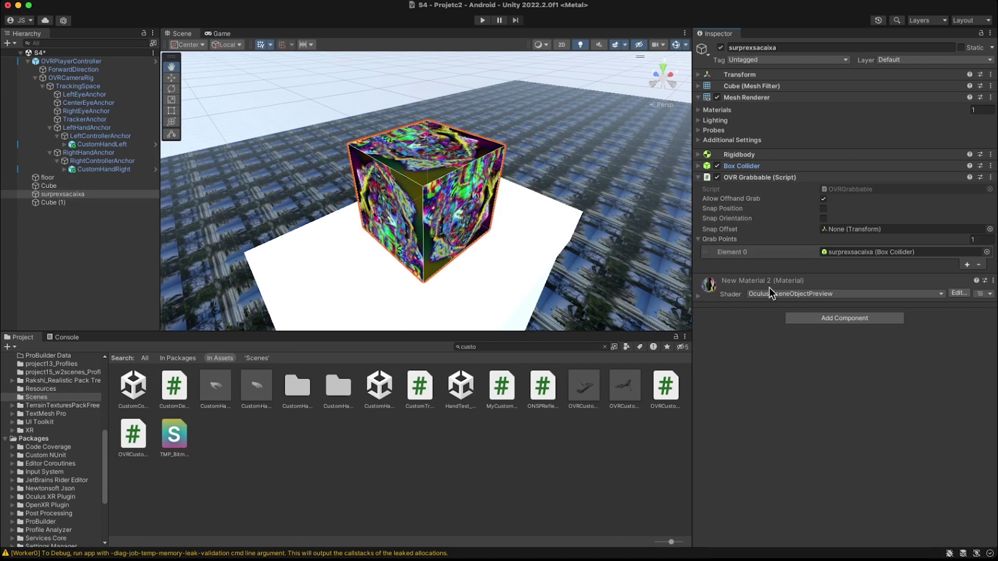
pyautogui.click(699, 295)
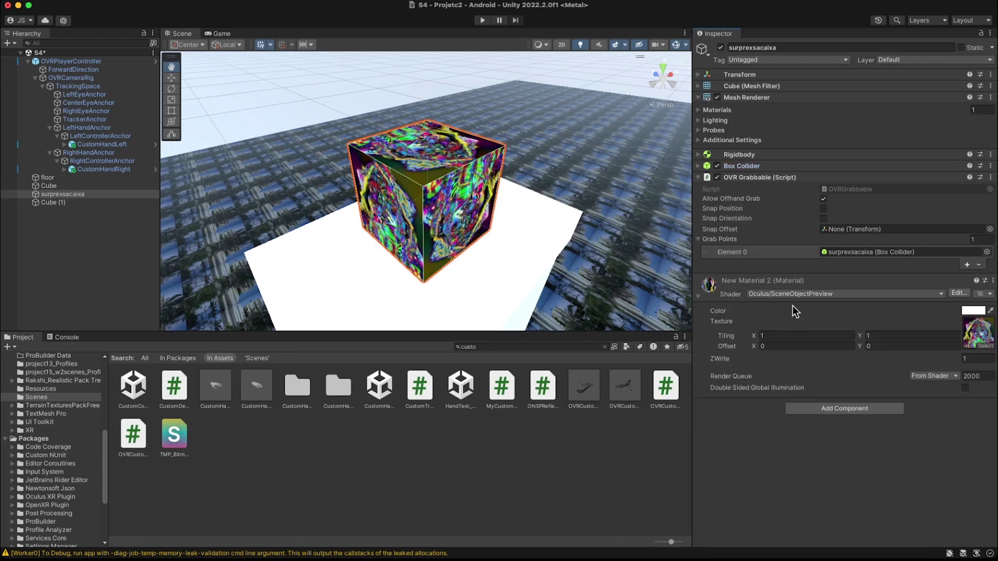
pyautogui.click(697, 296)
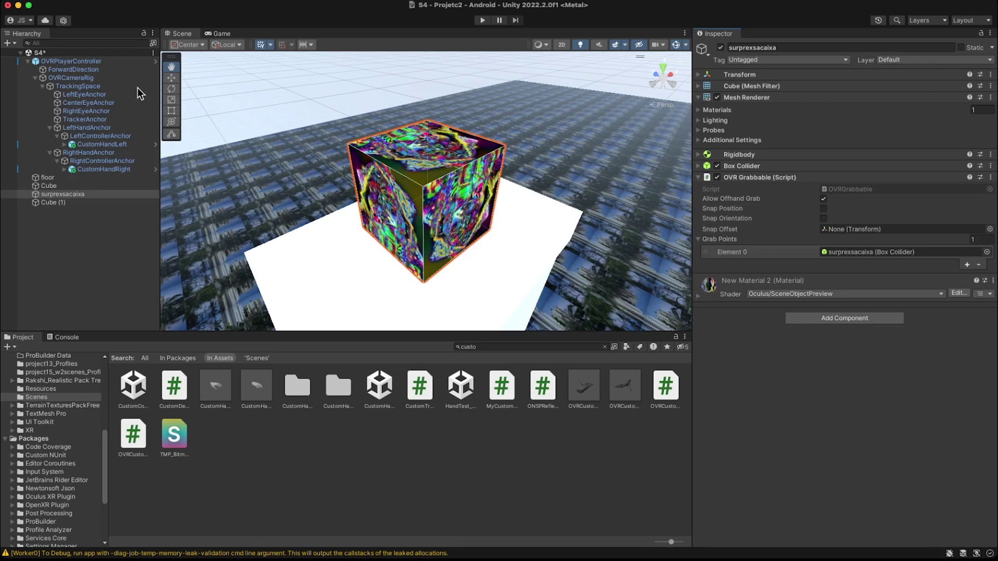
# - Select and frame CustomHandRight, then edit its prefab in context within the scene
pyautogui.click(104, 169)
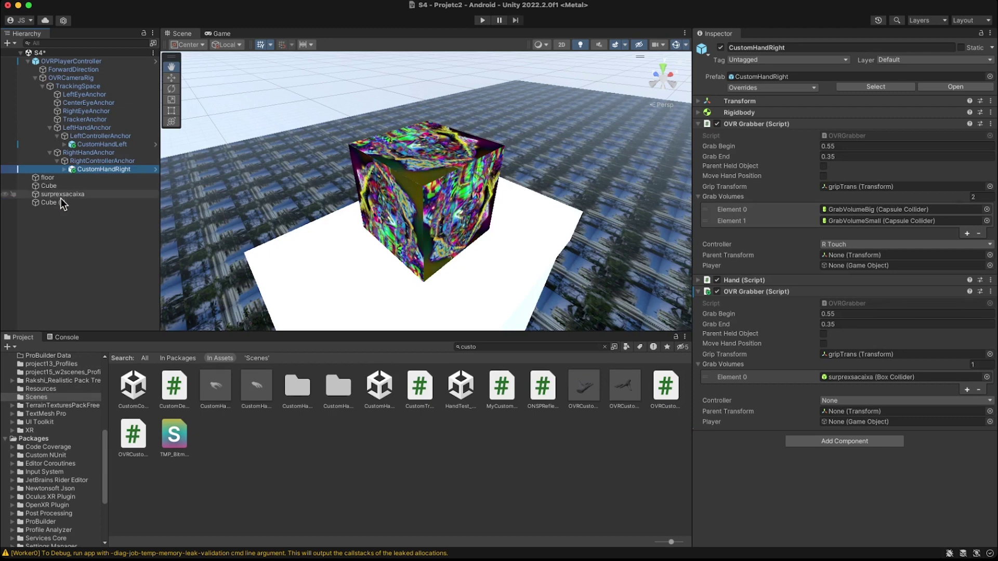
pyautogui.doubleClick(102, 170)
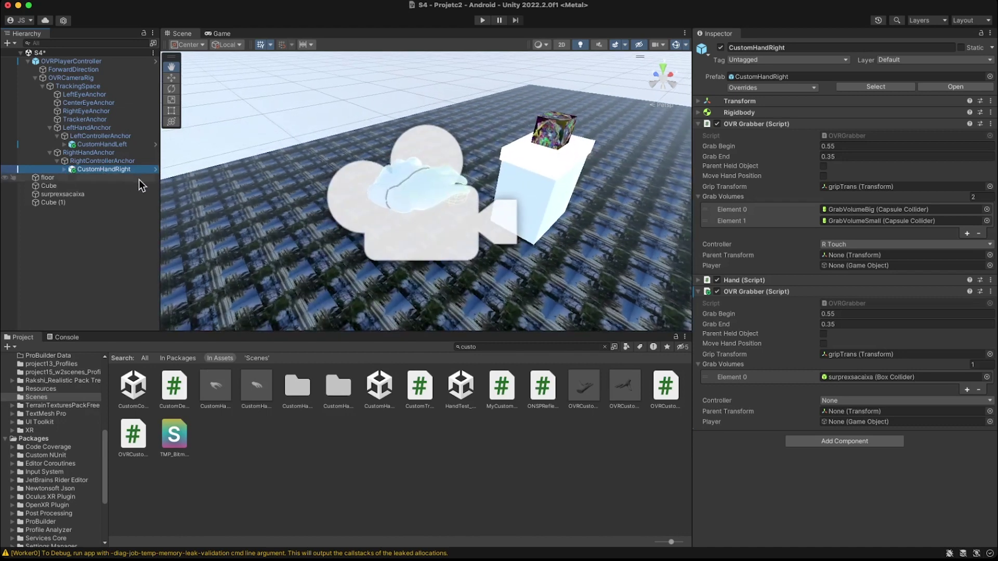
pyautogui.click(156, 170)
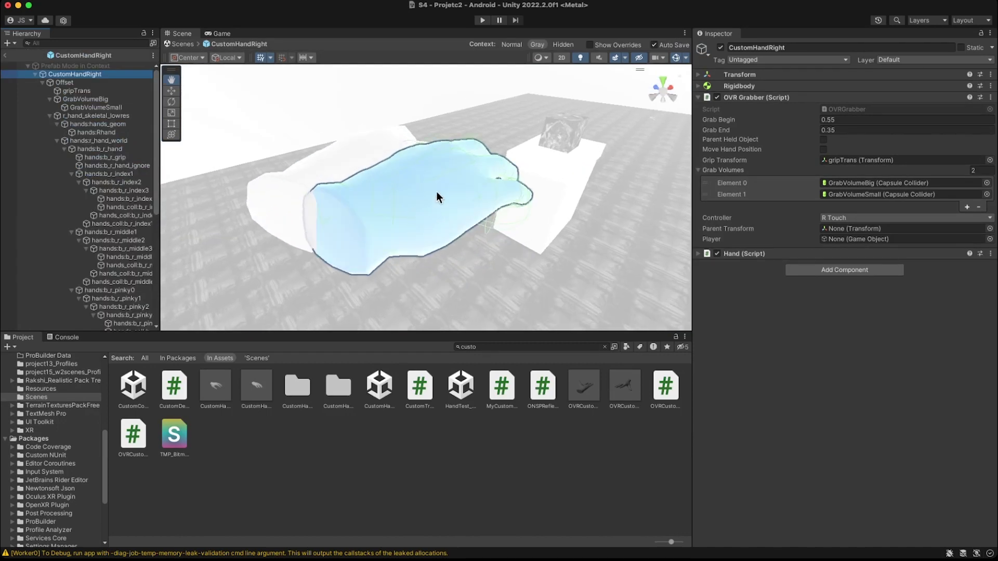
pyautogui.keyDown('alt'); pyautogui.moveTo(436, 196); pyautogui.dragTo(292, 236); pyautogui.keyUp('alt')
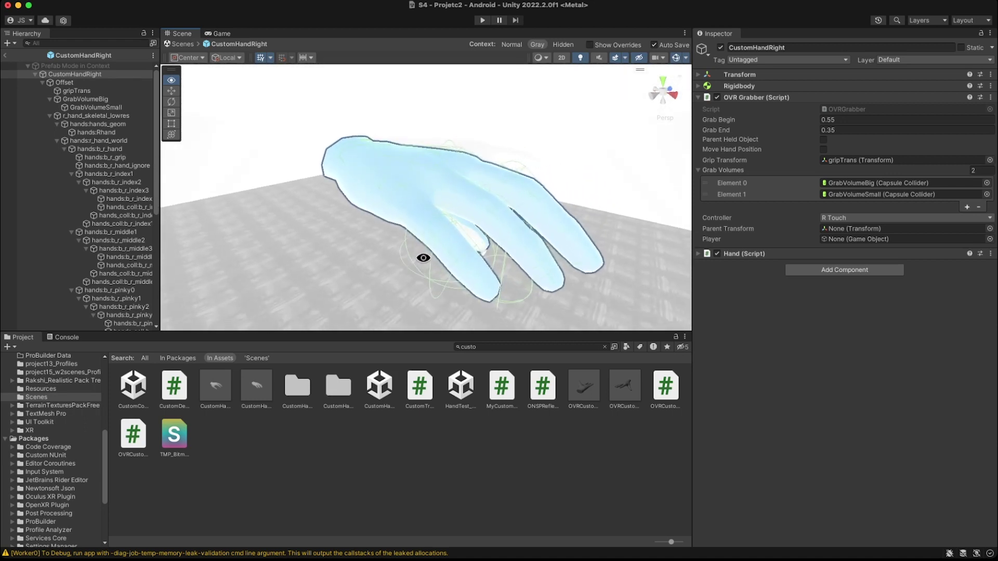
pyautogui.keyDown('alt'); pyautogui.moveTo(424, 258); pyautogui.dragTo(167, 201); pyautogui.keyUp('alt')
pyautogui.keyDown('alt'); pyautogui.moveTo(124, 247); pyautogui.dragTo(268, 188); pyautogui.keyUp('alt')
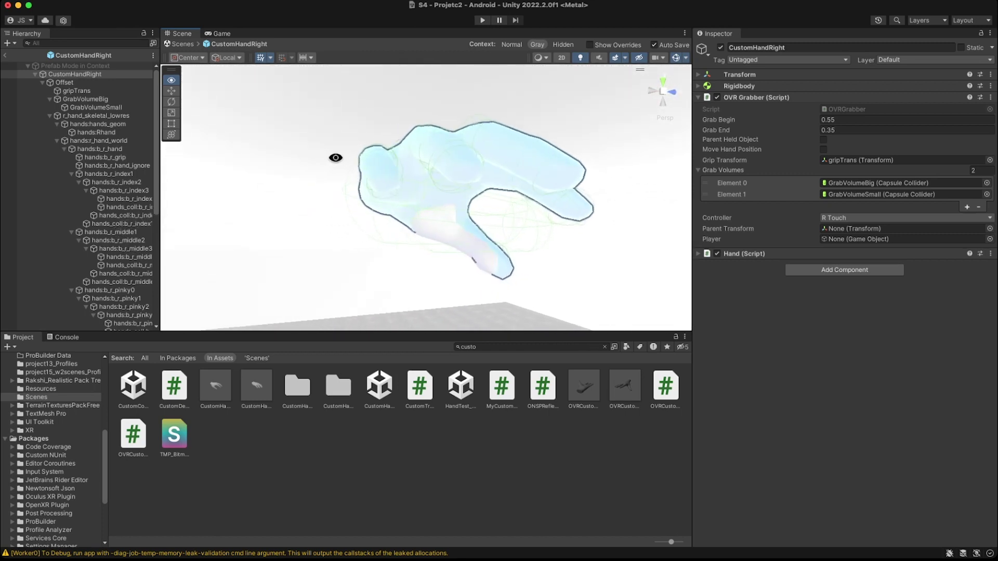
pyautogui.keyDown('alt'); pyautogui.moveTo(418, 179); pyautogui.dragTo(393, 210); pyautogui.keyUp('alt')
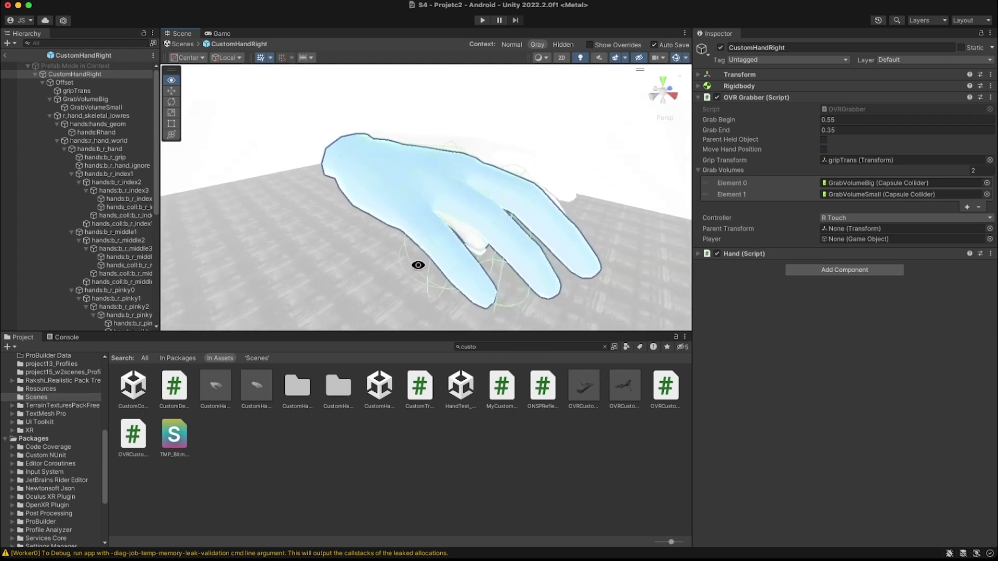
pyautogui.keyDown('alt'); pyautogui.moveTo(415, 257); pyautogui.dragTo(224, 211); pyautogui.keyUp('alt')
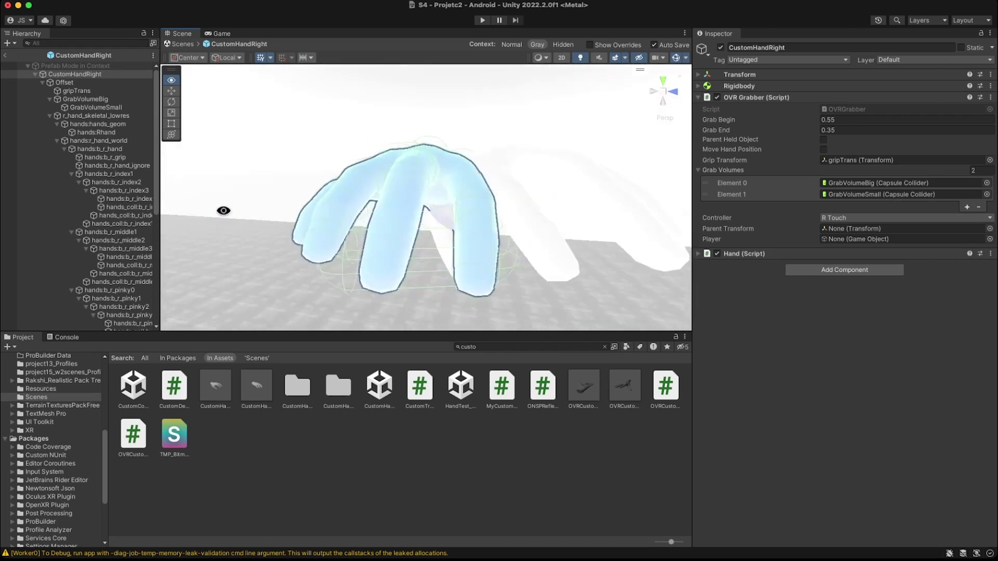
pyautogui.keyDown('alt'); pyautogui.moveTo(140, 194); pyautogui.dragTo(193, 217); pyautogui.keyUp('alt')
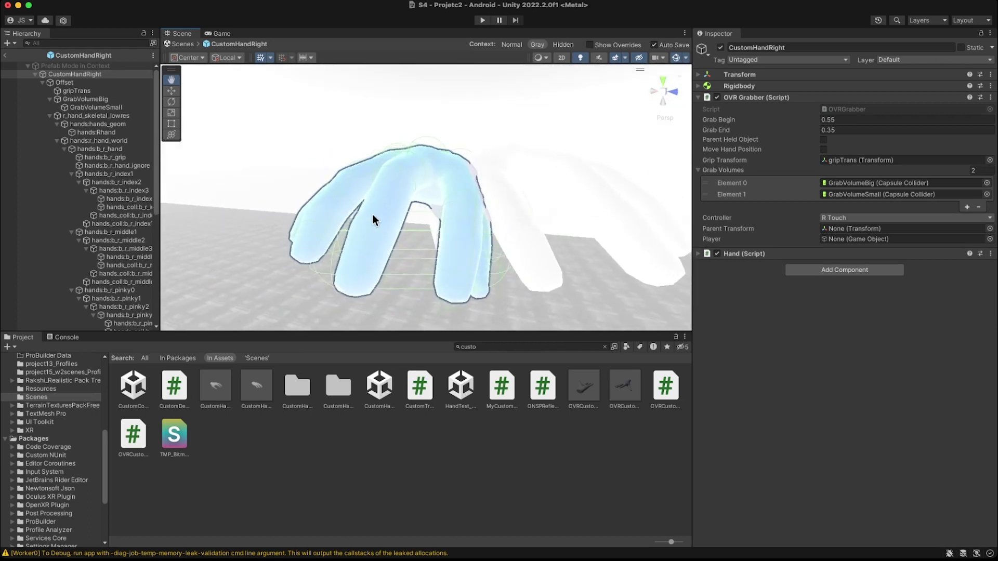
pyautogui.keyDown('alt'); pyautogui.moveTo(372, 215); pyautogui.dragTo(487, 227); pyautogui.keyUp('alt')
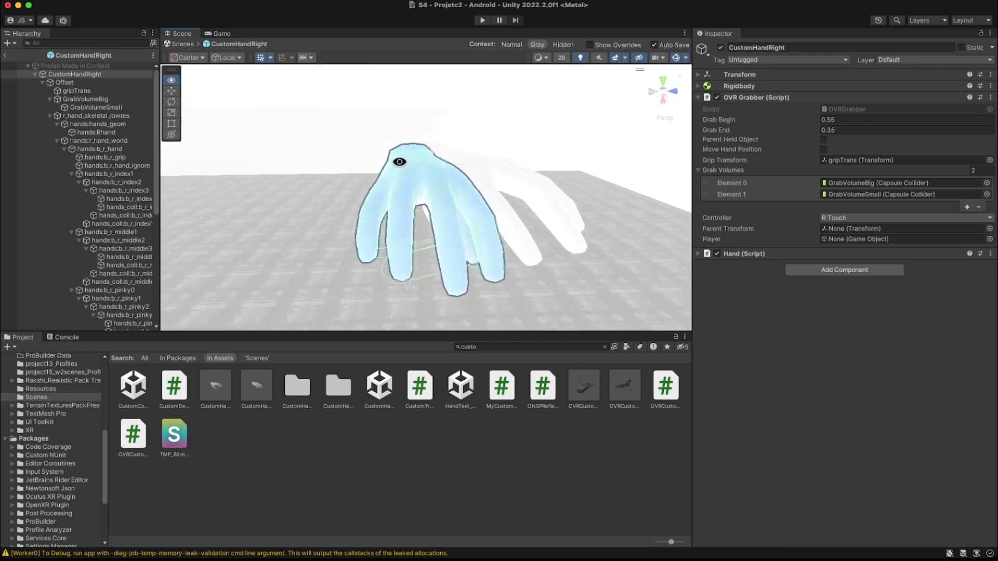
pyautogui.keyDown('alt'); pyautogui.moveTo(399, 162); pyautogui.dragTo(520, 222); pyautogui.keyUp('alt')
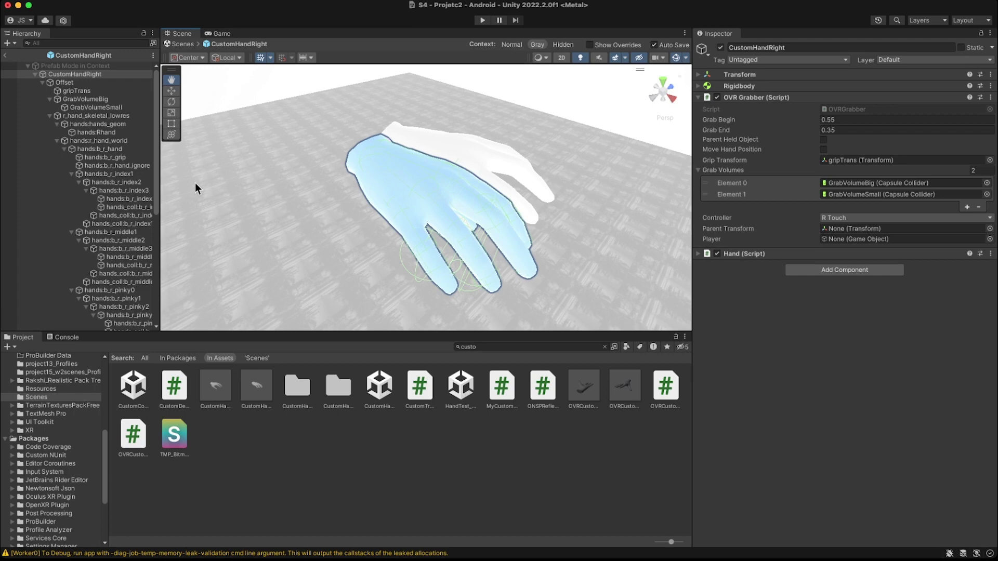
pyautogui.click(28, 65)
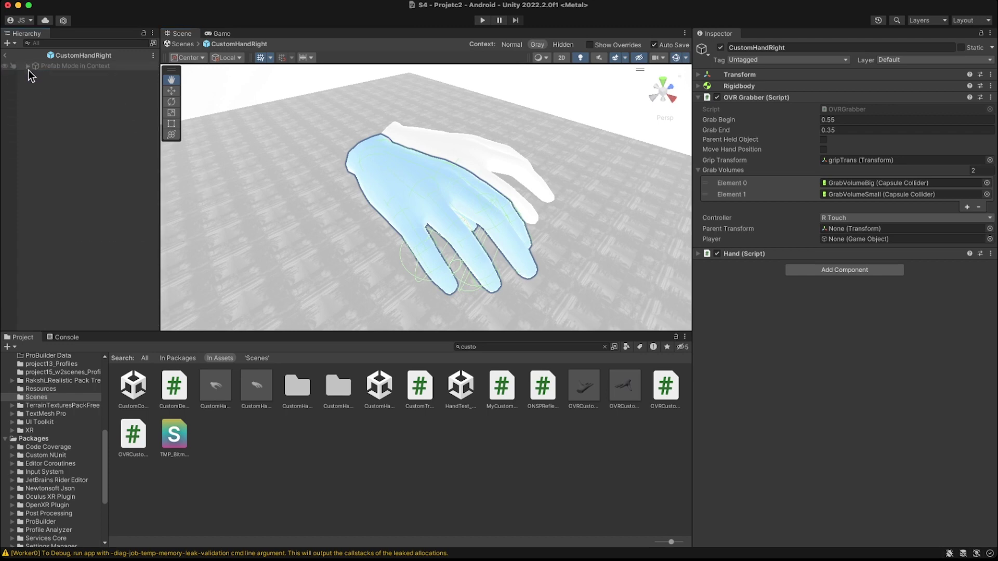